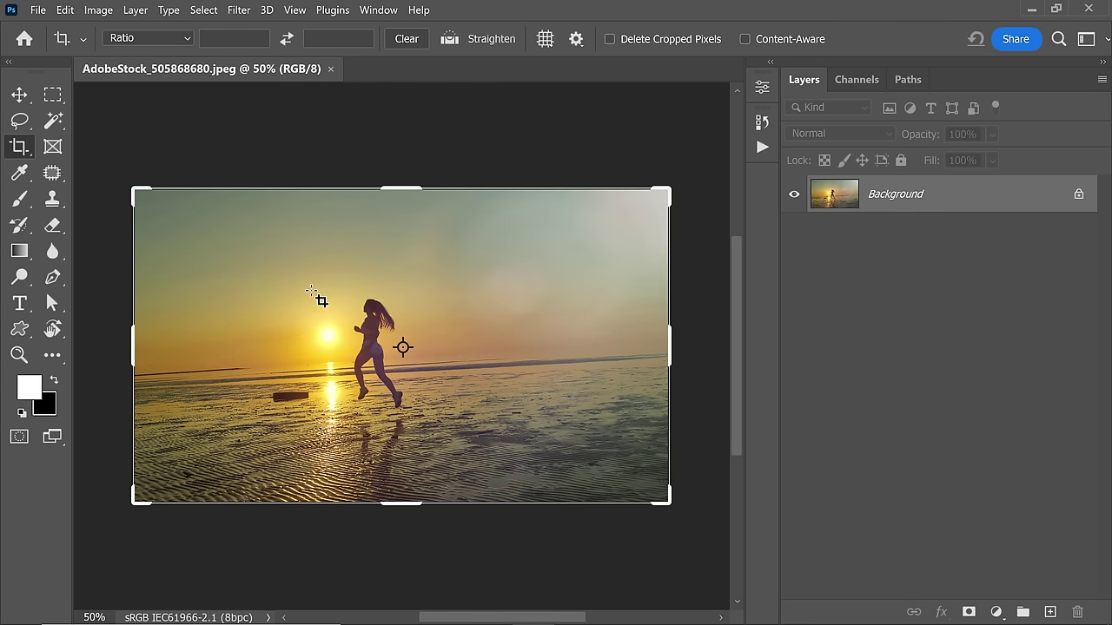
Step: Straighten the photo along the horizon and apply it, then revert that crop
{"action": "left_click", "coordinate": [449, 39]}
{"action": "left_click_drag", "start_coordinate": [190, 372], "coordinate": [606, 355]}
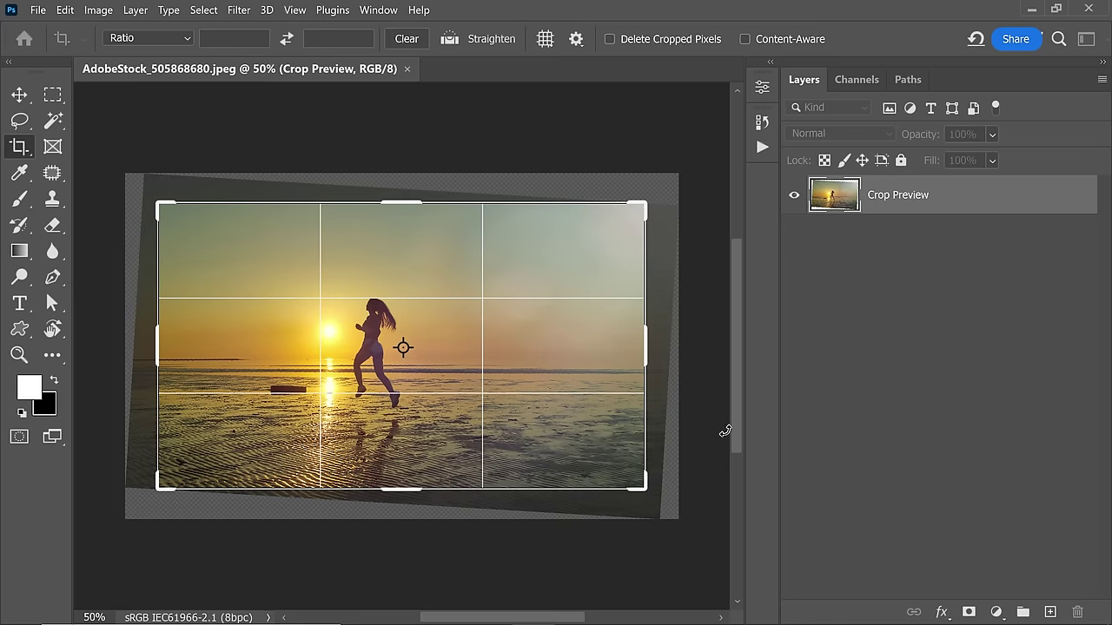
{"action": "key", "text": "Return"}
{"action": "key", "text": "ctrl"}
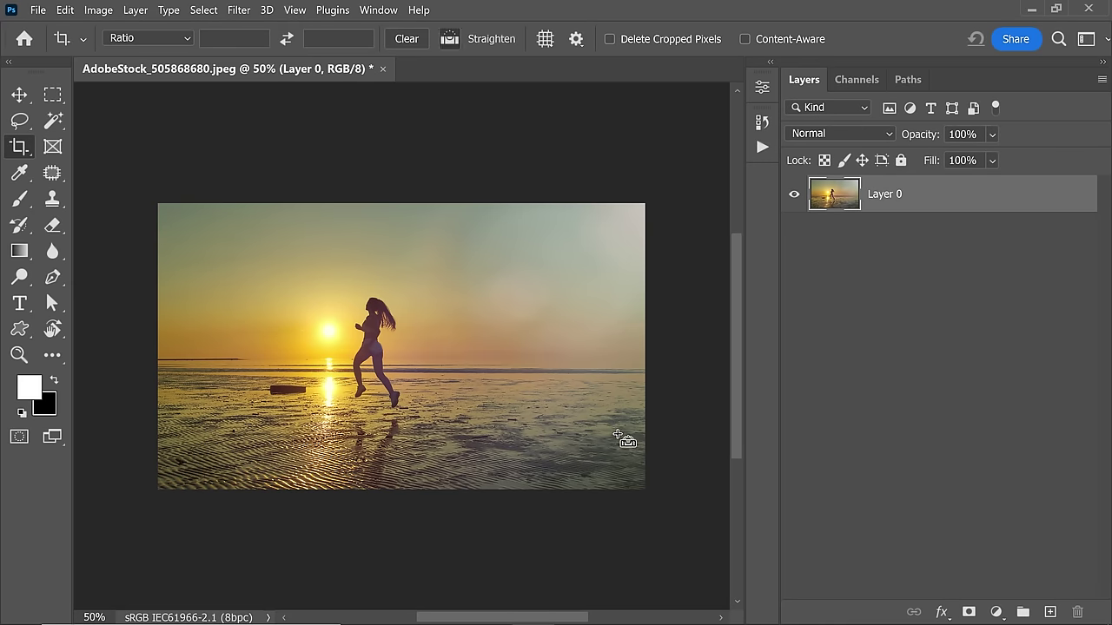
{"action": "key", "text": "F12"}
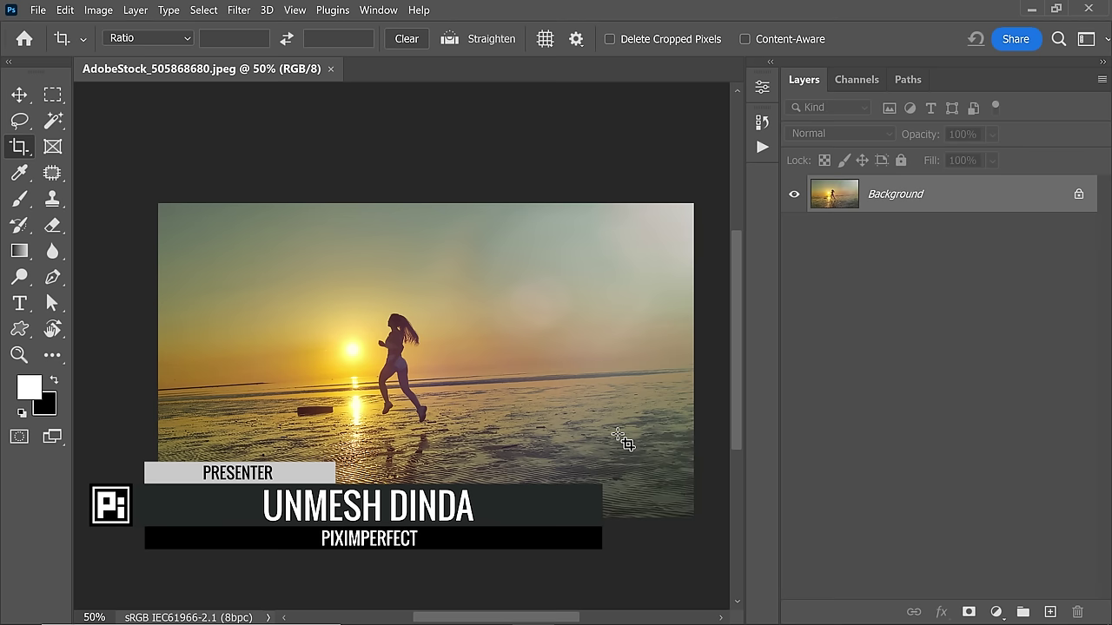
Step: Return the view to 50% and start a fresh crop over the whole photo
{"action": "key", "text": "ctrl+minus"}
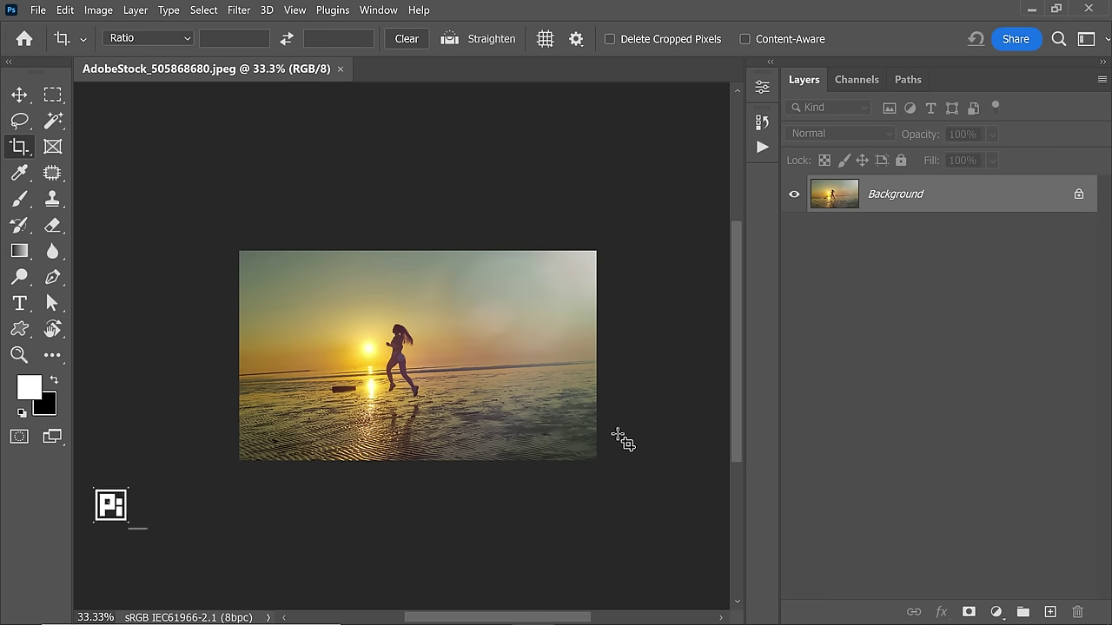
{"action": "key", "text": "ctrl+plus"}
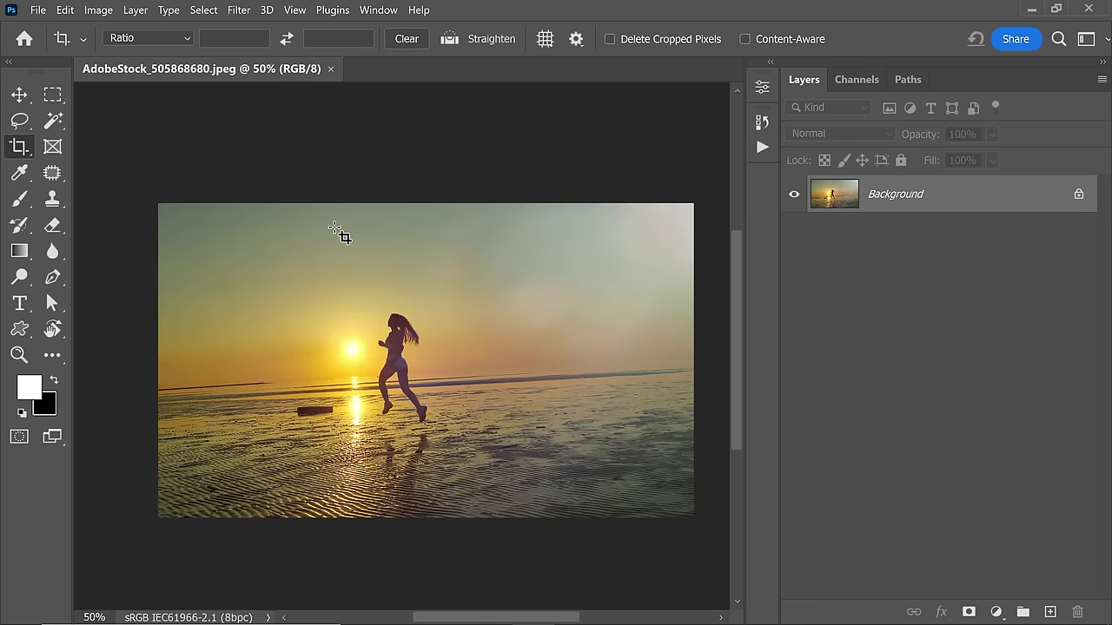
{"action": "key", "text": "ctrl+plus"}
{"action": "key", "text": "ctrl+minus"}
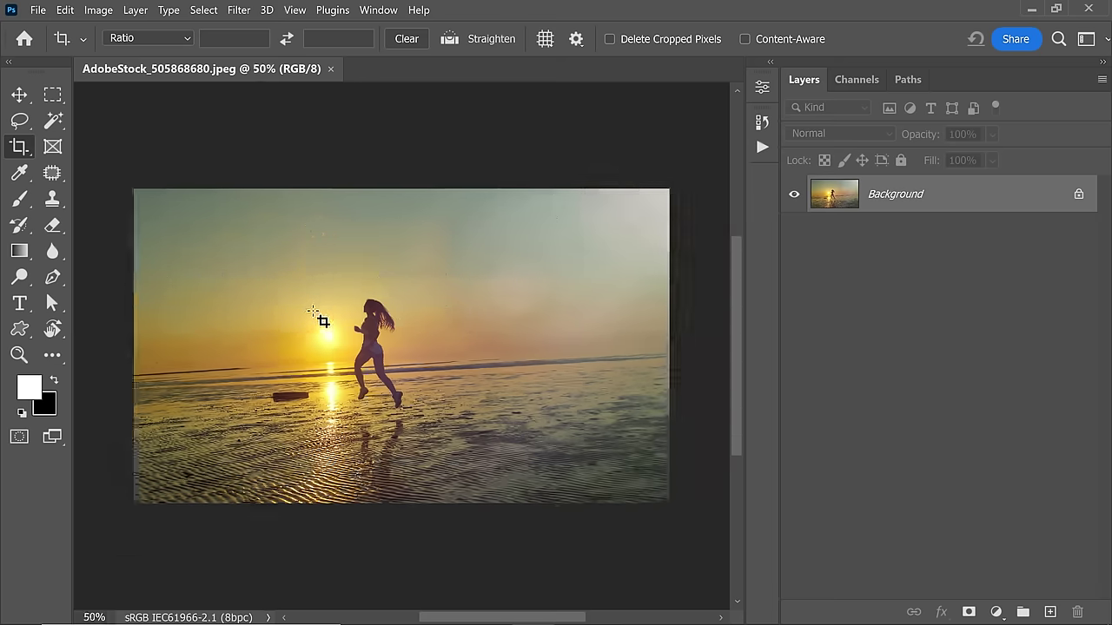
{"action": "key", "text": "v"}
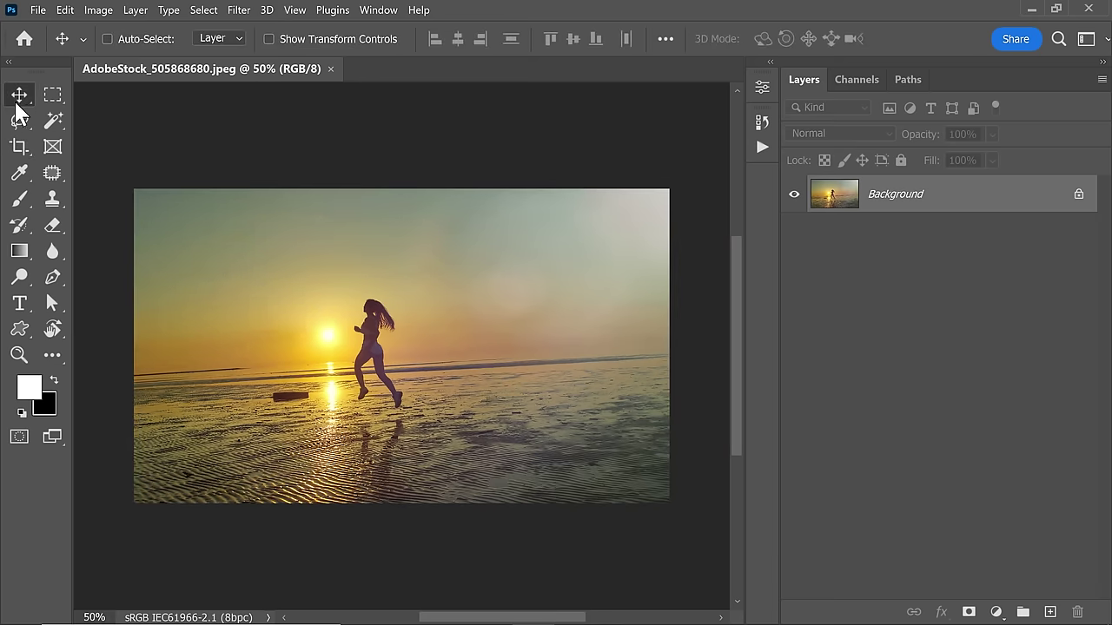
{"action": "left_click", "coordinate": [19, 147]}
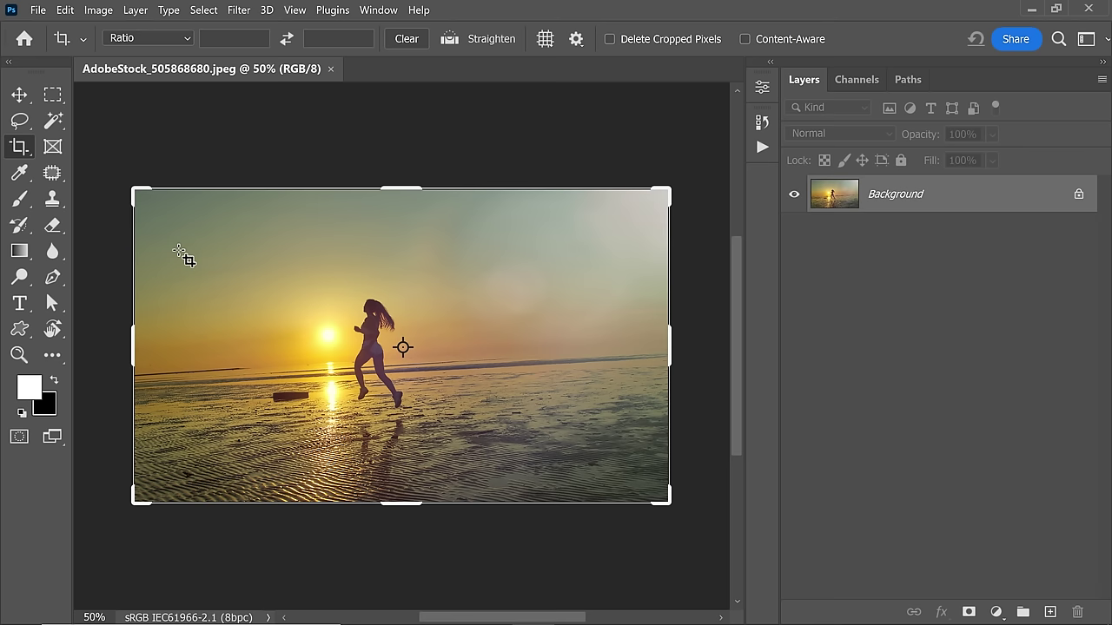
{"action": "key", "text": "Escape"}
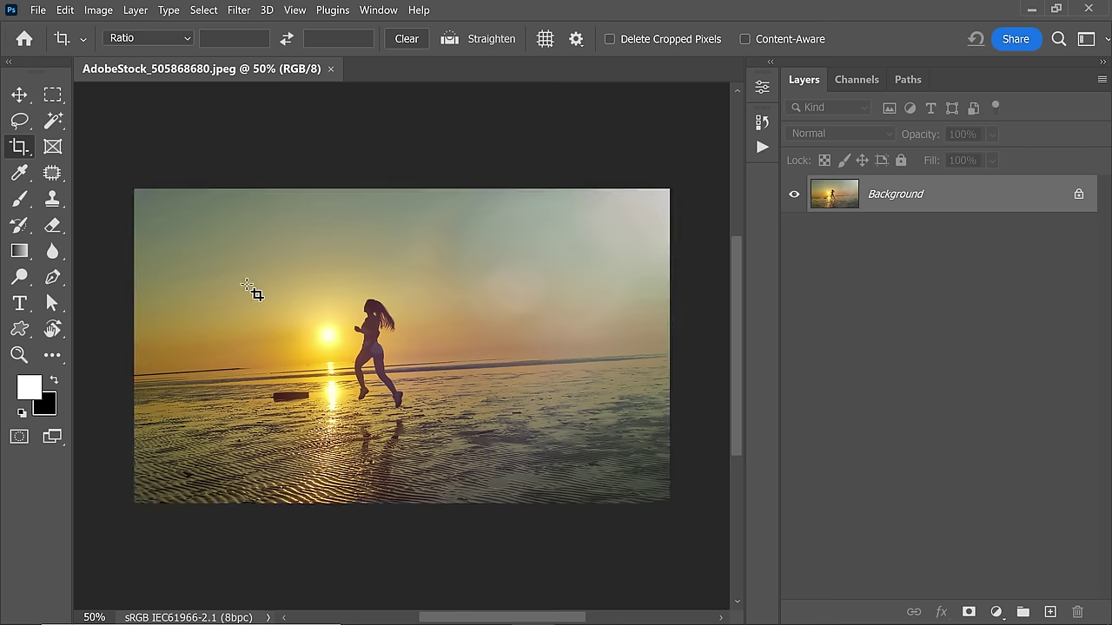
{"action": "left_click", "coordinate": [250, 281]}
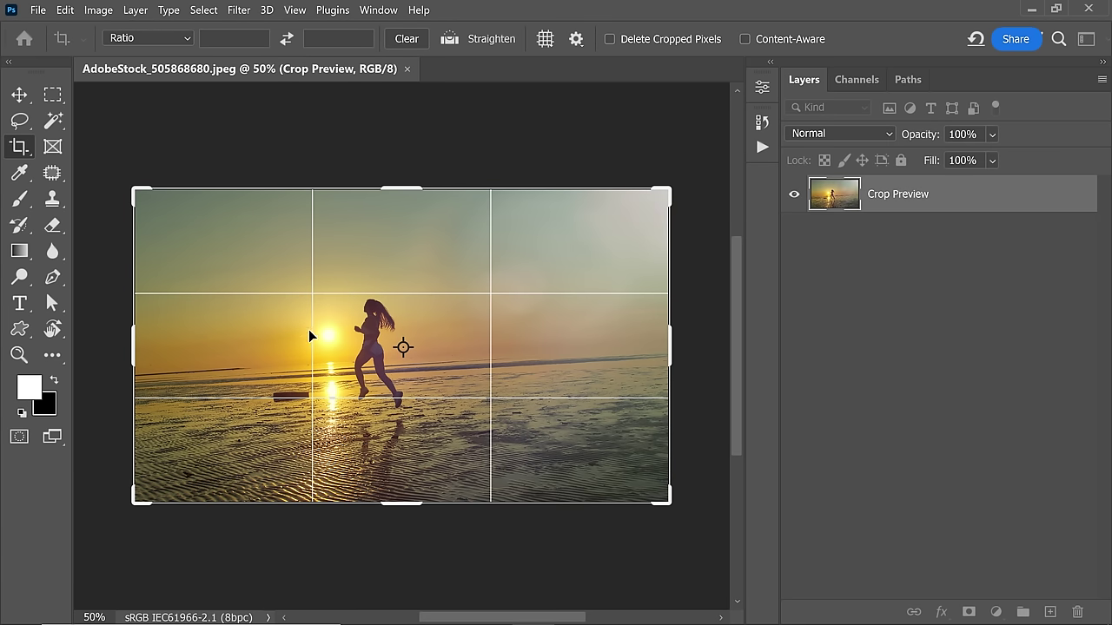
Step: Try a 5:7 ratio, switch to Original Ratio, and commit a horizon-straightened crop
{"action": "left_click", "coordinate": [164, 32]}
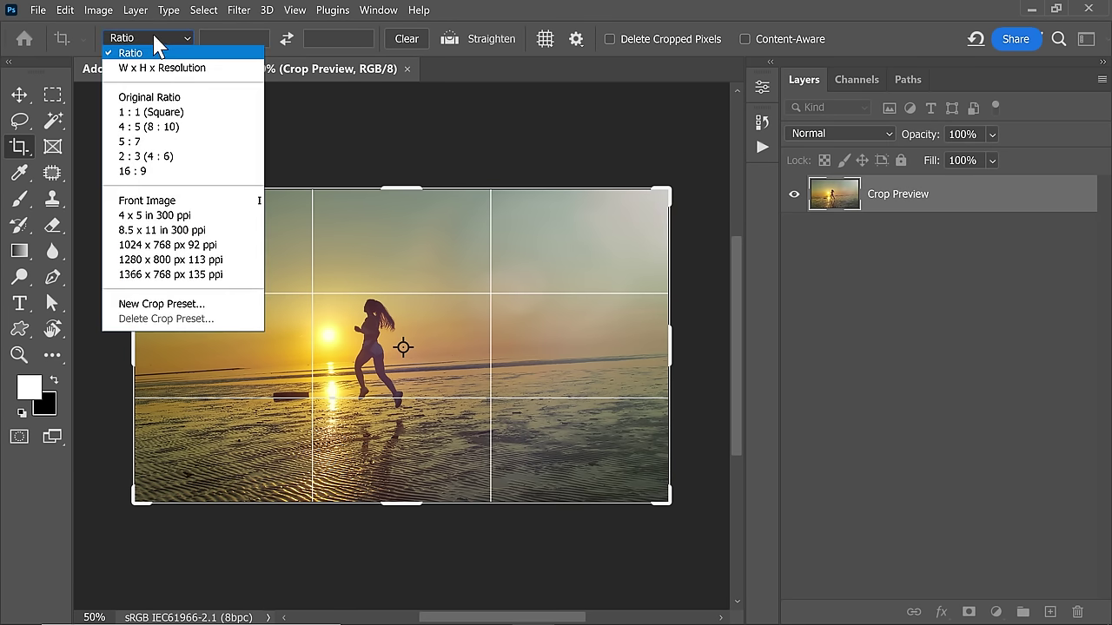
{"action": "left_click", "coordinate": [159, 139]}
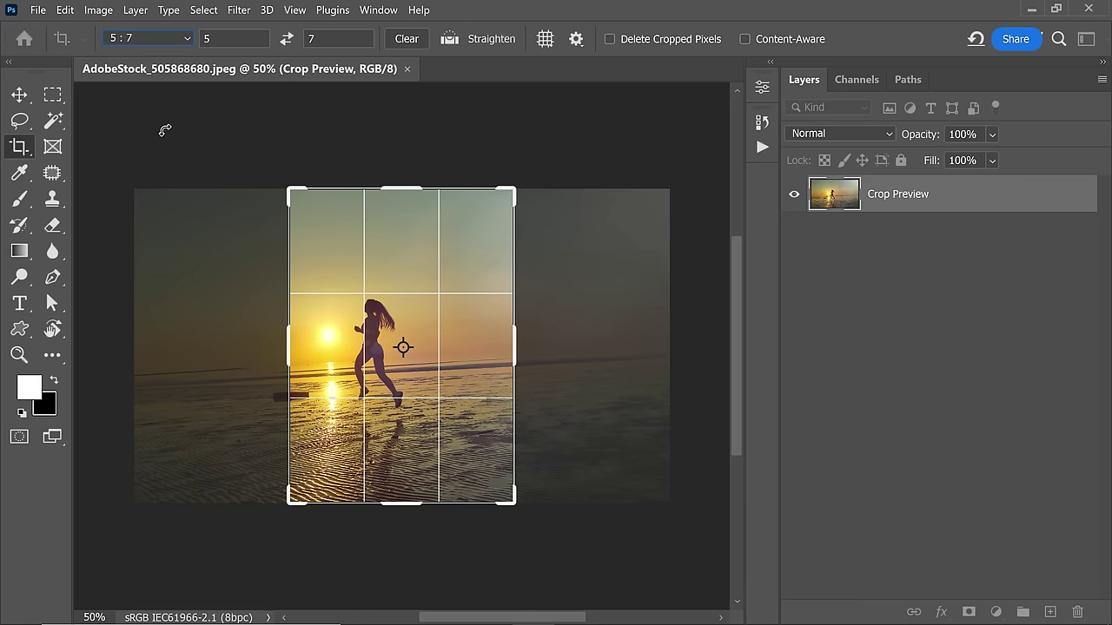
{"action": "left_click", "coordinate": [161, 39]}
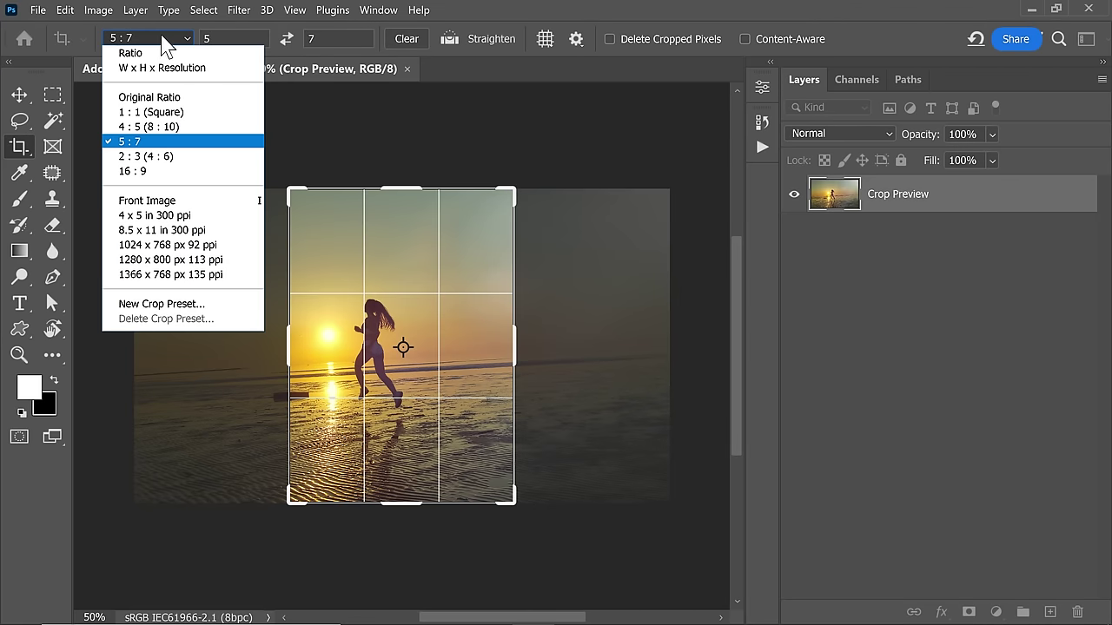
{"action": "left_click", "coordinate": [167, 96]}
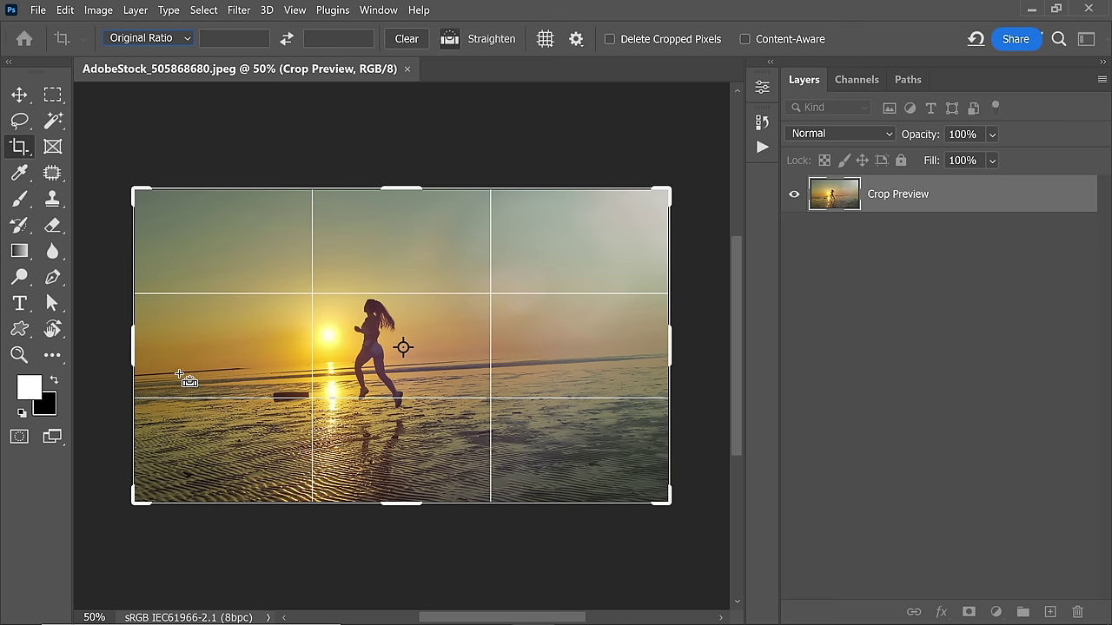
{"action": "left_click_drag", "start_coordinate": [176, 372], "coordinate": [639, 349]}
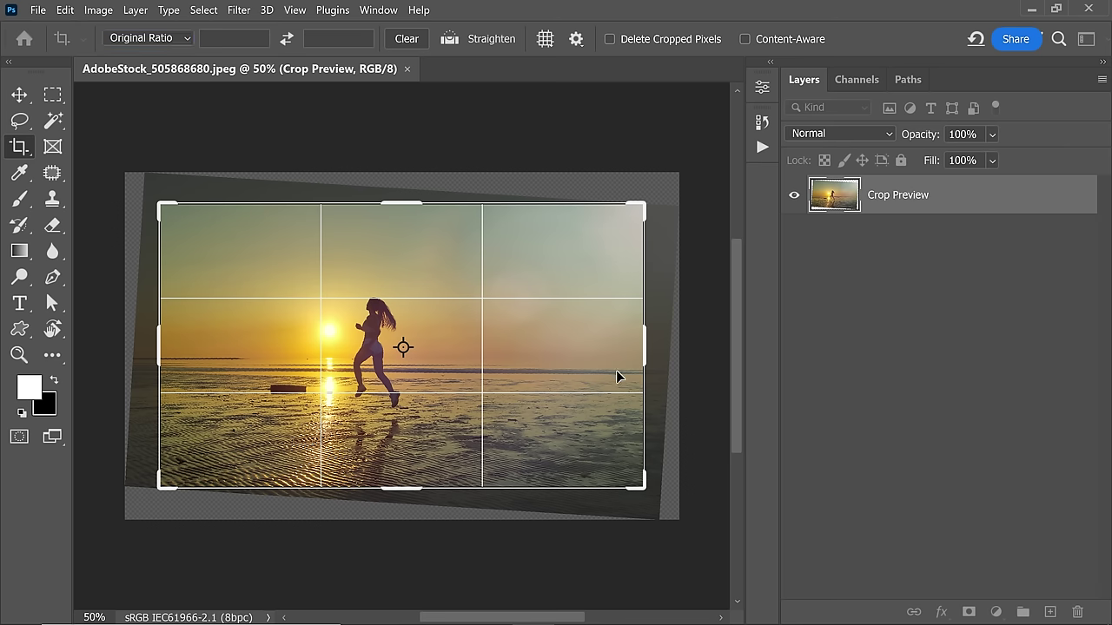
{"action": "key", "text": "Return"}
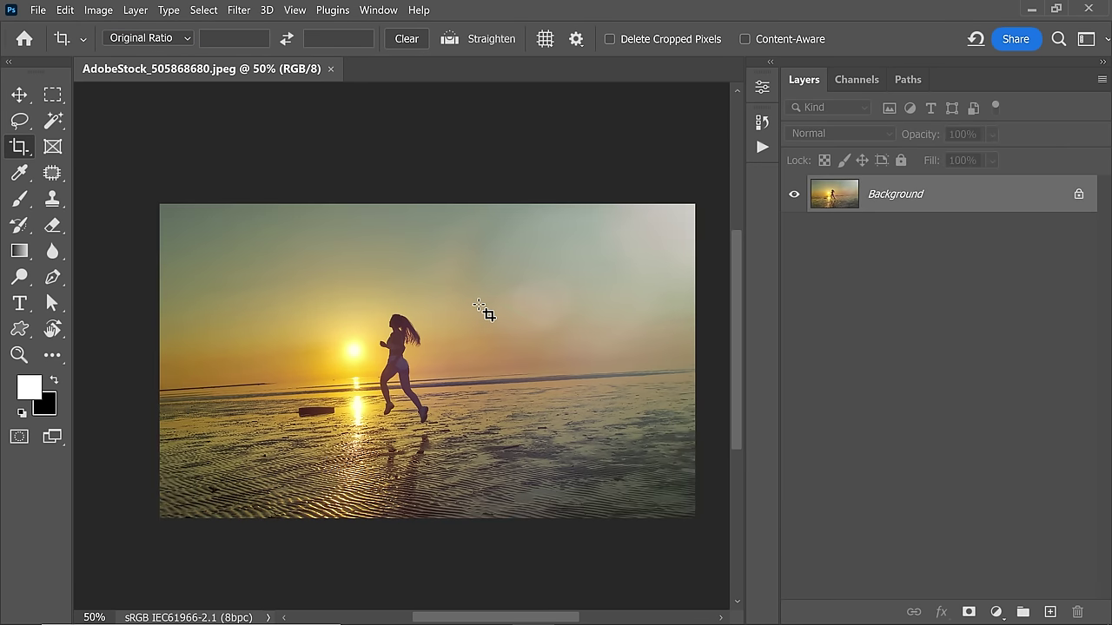
Step: Start a new crop, straighten along the horizon, and commit with Content-Aware filled edges
{"action": "left_click", "coordinate": [355, 314]}
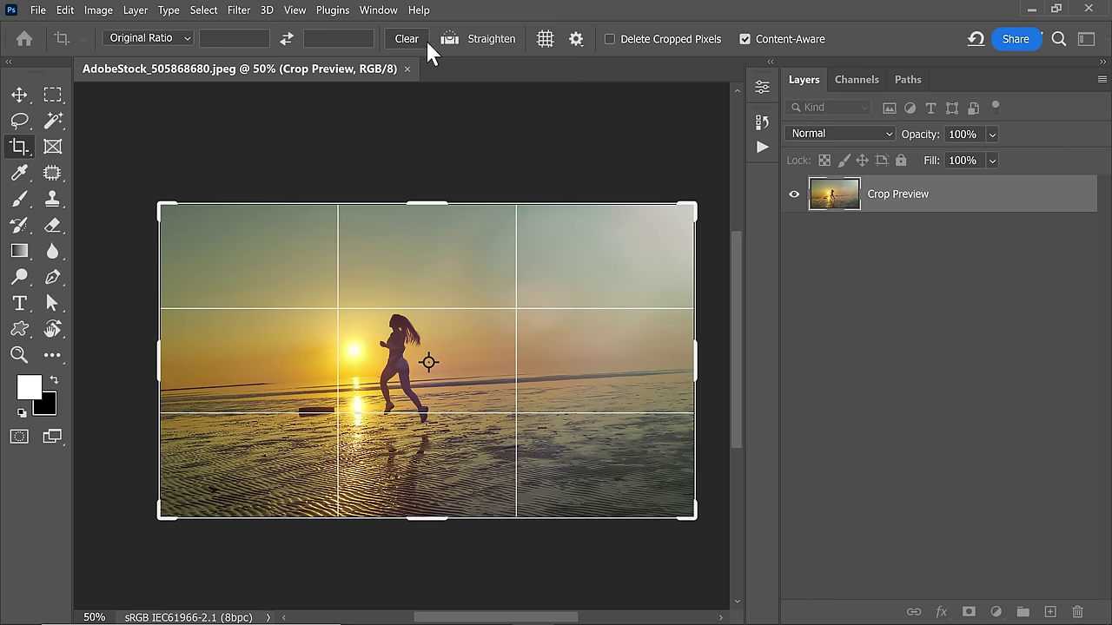
{"action": "left_click", "coordinate": [449, 39]}
{"action": "left_click_drag", "start_coordinate": [202, 388], "coordinate": [635, 363]}
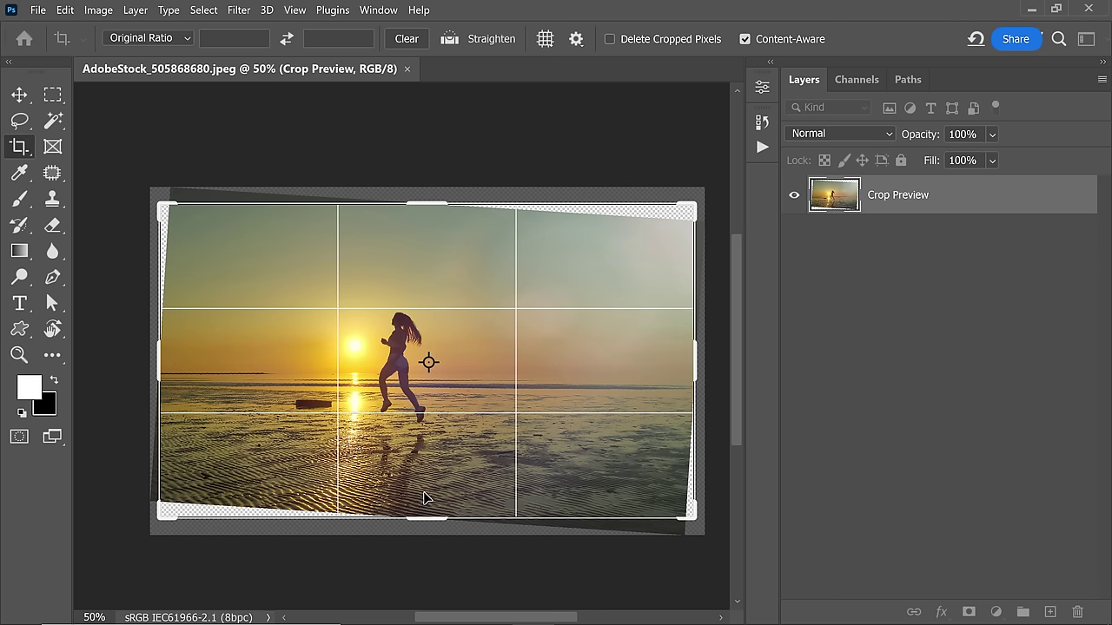
{"action": "key", "text": "Return"}
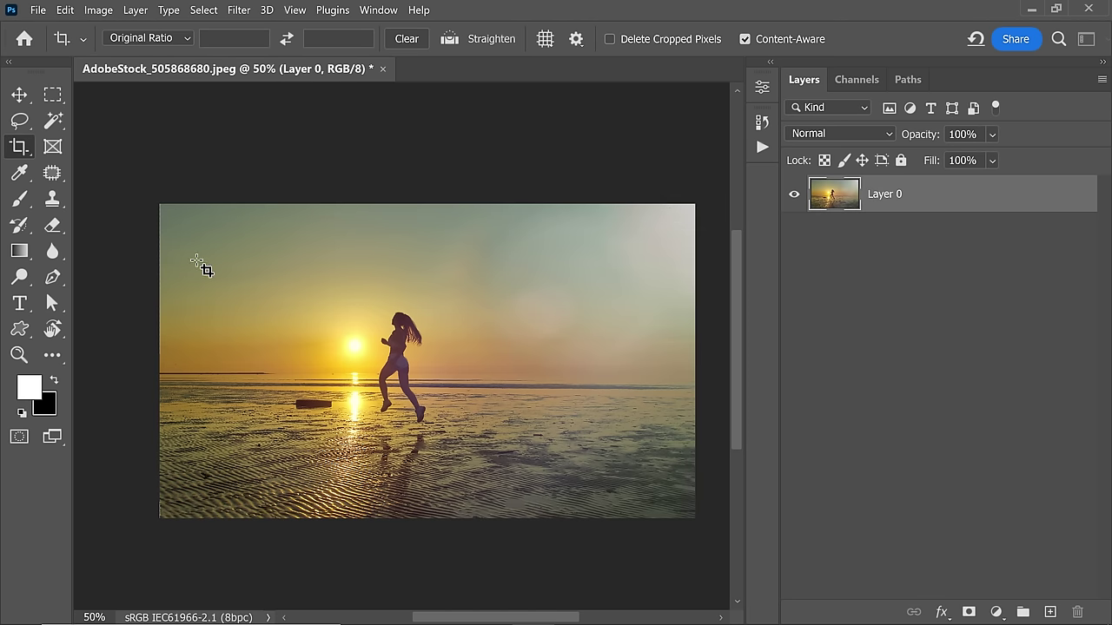
{"action": "key", "text": "ctrl"}
Step: Undo the Content-Aware crop and re-straighten along the horizon with a fresh crop
{"action": "key", "text": "ctrl+z"}
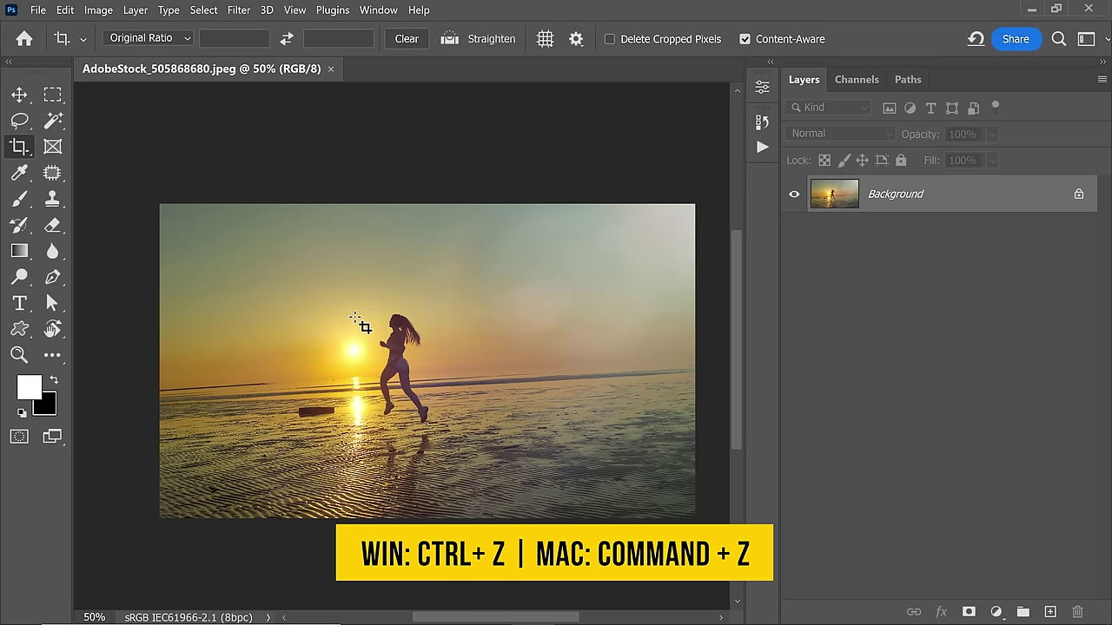
{"action": "scroll", "coordinate": [355, 324], "scroll_direction": "up", "scroll_amount": 1}
{"action": "scroll", "coordinate": [355, 318], "scroll_direction": "down", "scroll_amount": 3}
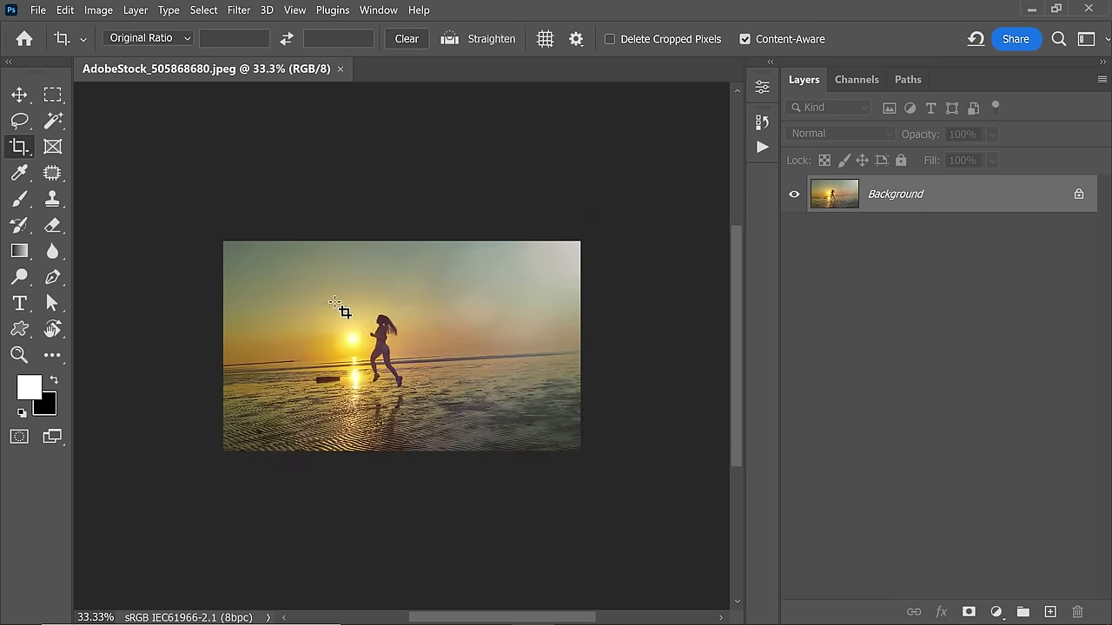
{"action": "left_click", "coordinate": [390, 328]}
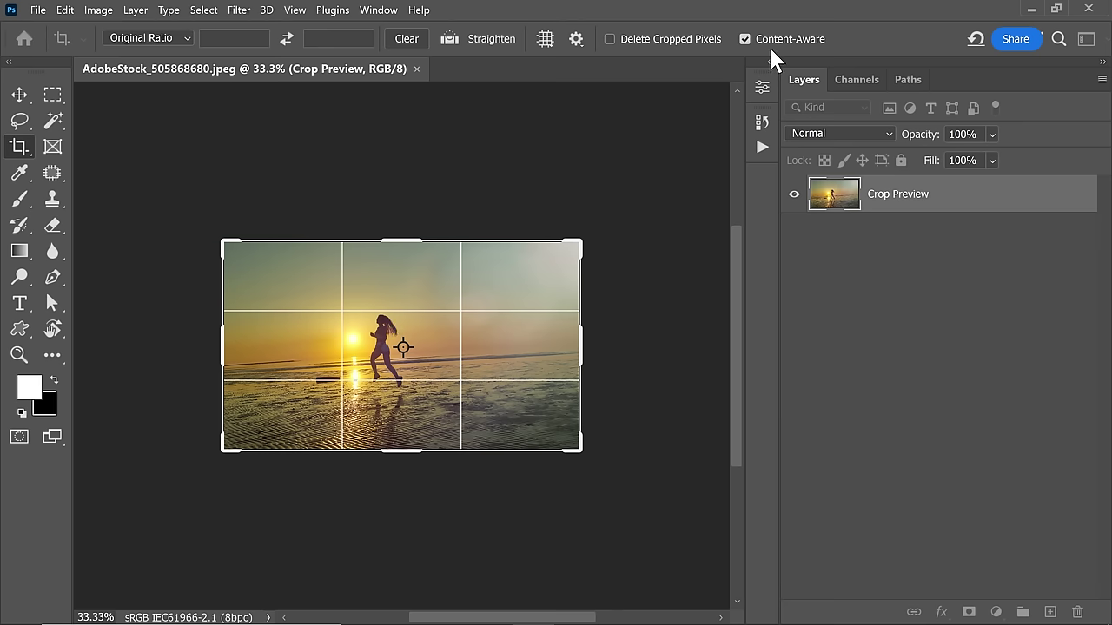
{"action": "left_click", "coordinate": [450, 39]}
{"action": "left_click_drag", "start_coordinate": [246, 363], "coordinate": [536, 352]}
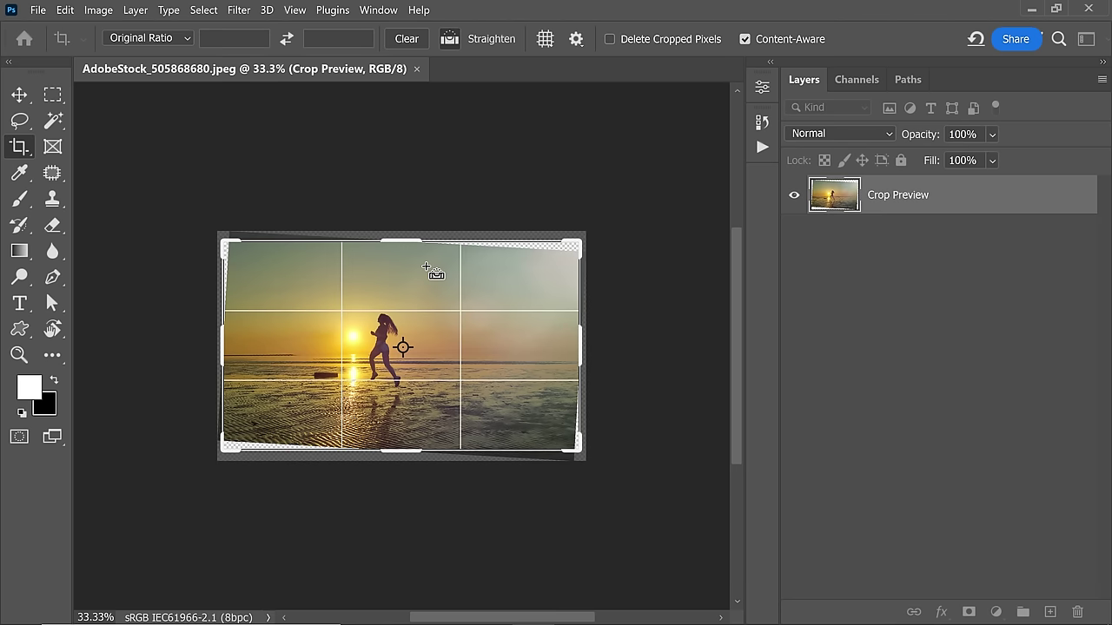
{"action": "key", "text": "ctrl+minus"}
{"action": "key", "text": "ctrl+plus"}
{"action": "key", "text": "ctrl+plus"}
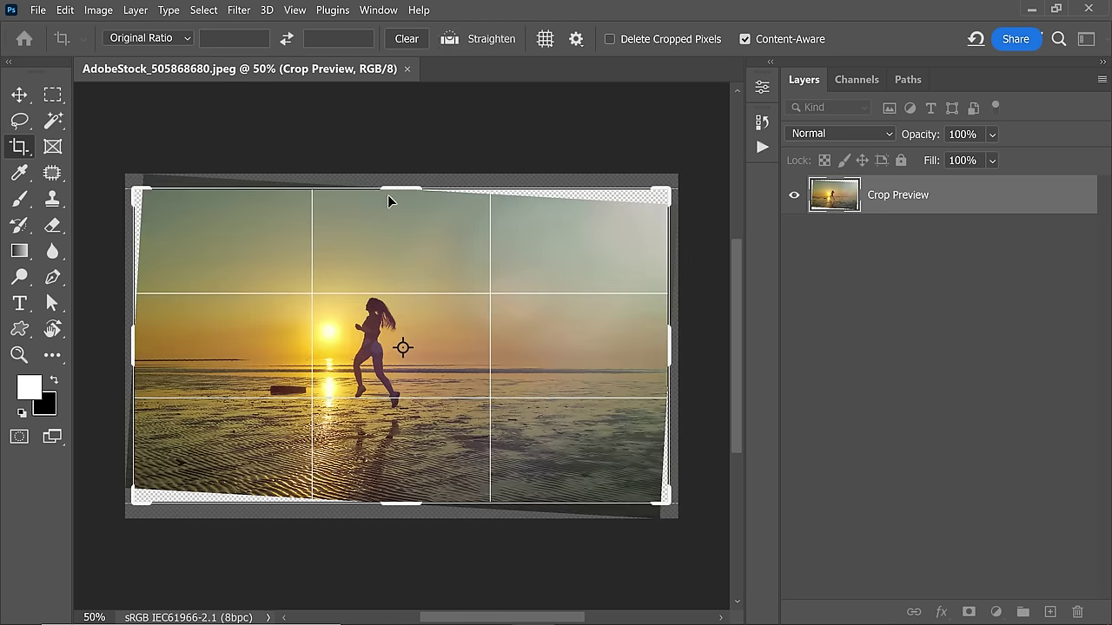
{"action": "left_click_drag", "start_coordinate": [400, 189], "coordinate": [396, 188]}
{"action": "left_click_drag", "start_coordinate": [401, 510], "coordinate": [402, 519]}
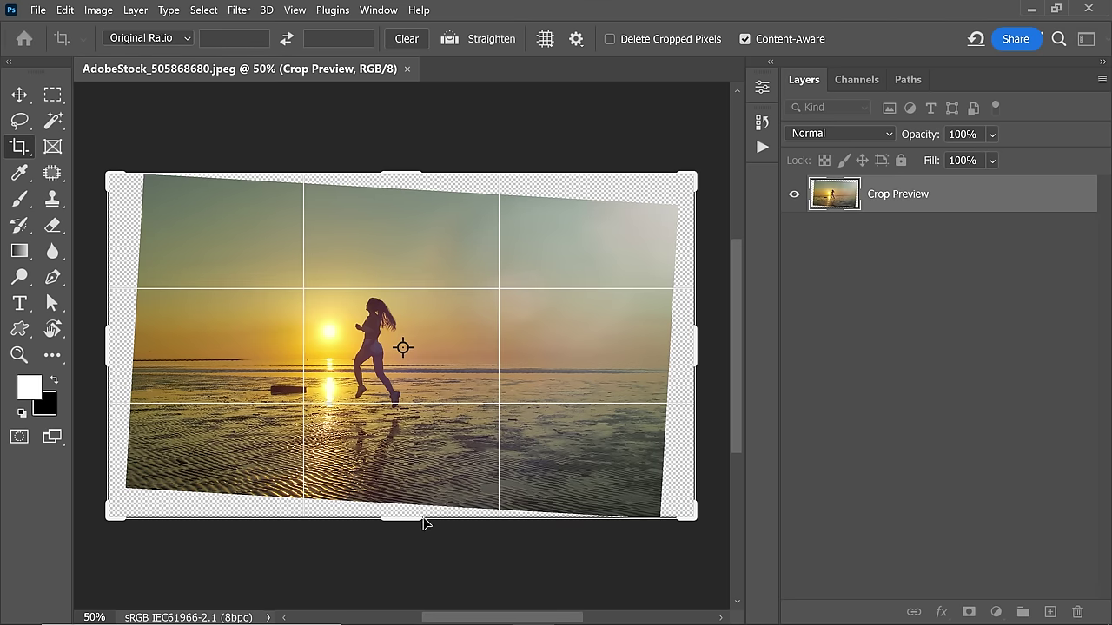
Step: Clear the crop ratio, extend the crop past all four photo edges, and apply it
{"action": "left_click", "coordinate": [173, 44]}
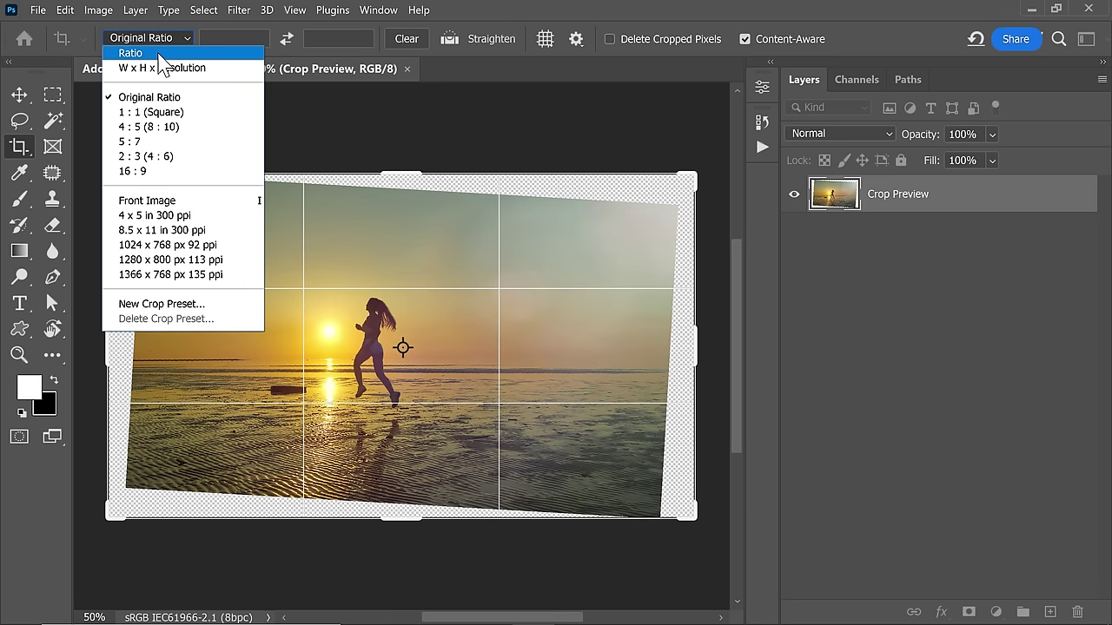
{"action": "left_click", "coordinate": [159, 56]}
{"action": "left_click", "coordinate": [406, 38]}
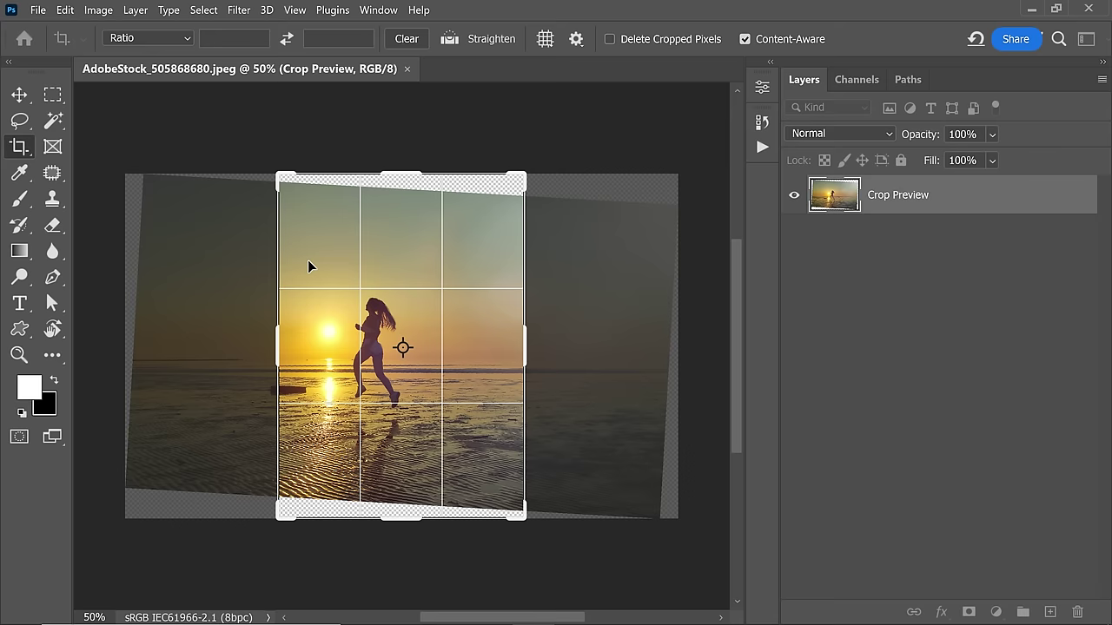
{"action": "left_click_drag", "start_coordinate": [276, 329], "coordinate": [202, 329]}
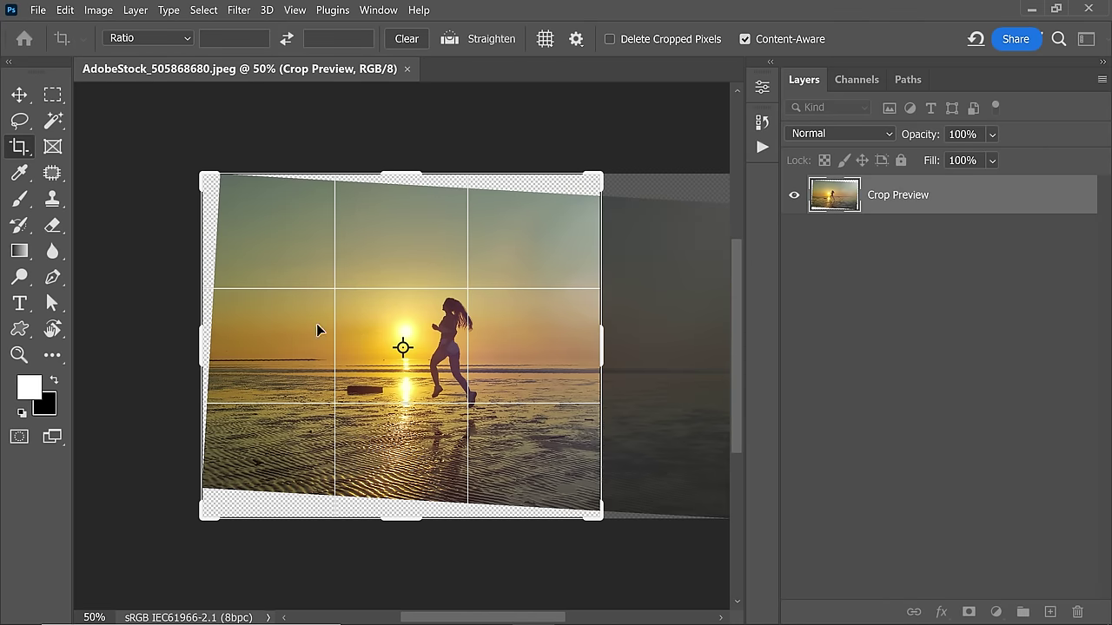
{"action": "left_click_drag", "start_coordinate": [594, 343], "coordinate": [677, 344]}
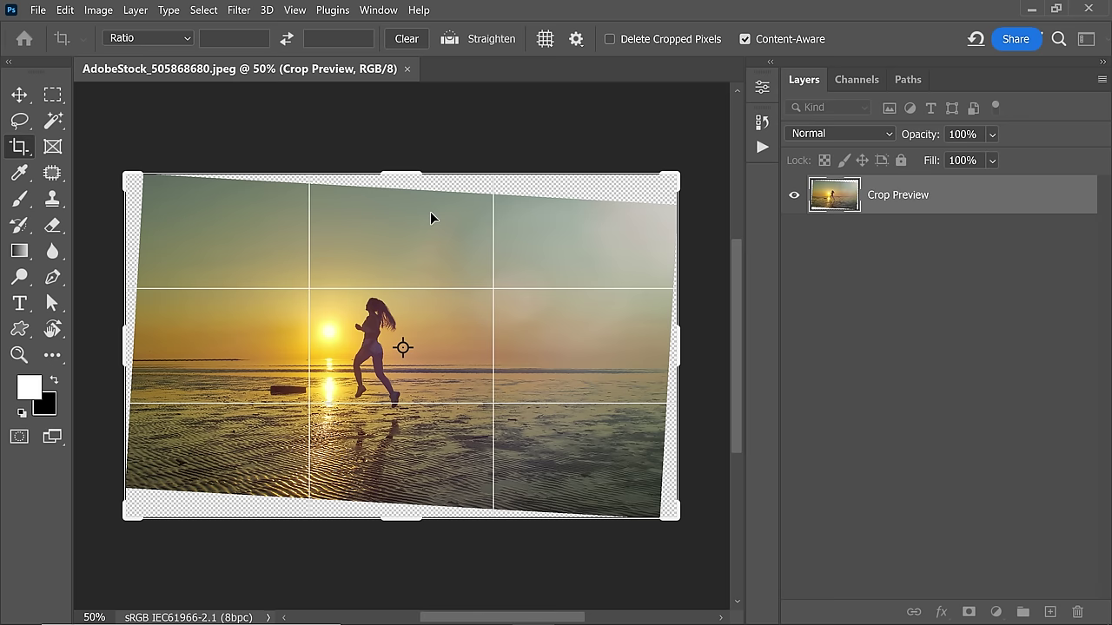
{"action": "left_click_drag", "start_coordinate": [405, 172], "coordinate": [405, 161]}
{"action": "left_click_drag", "start_coordinate": [404, 534], "coordinate": [399, 535]}
{"action": "key", "text": "Return"}
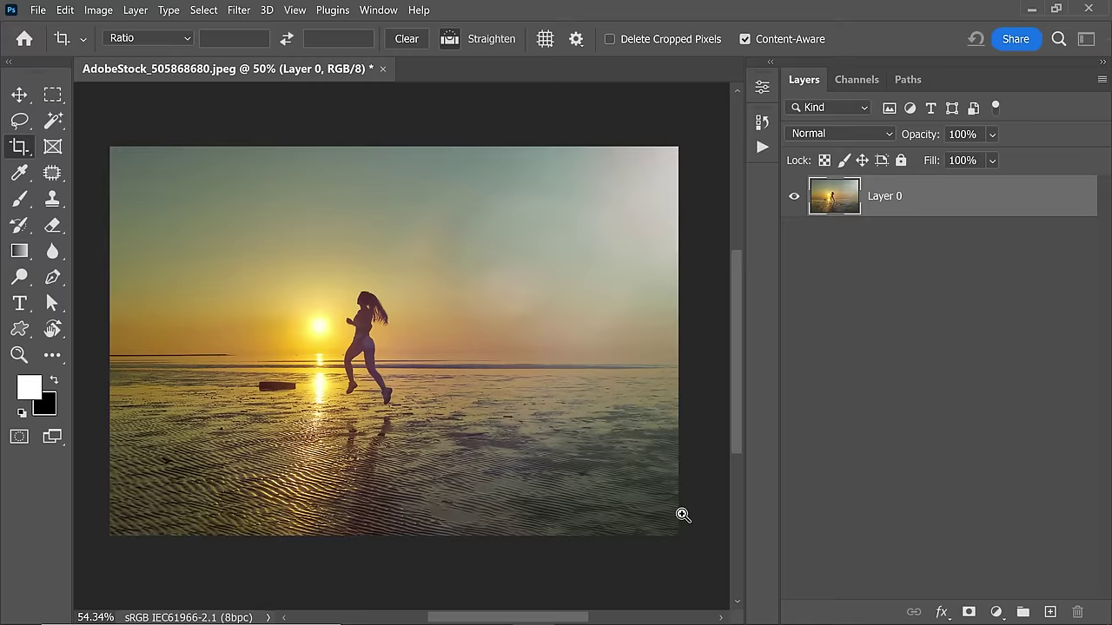
Step: Zoom to about 290% on the filled rippled sand at the lower-right edge
{"action": "left_click_drag", "start_coordinate": [680, 513], "coordinate": [590, 464]}
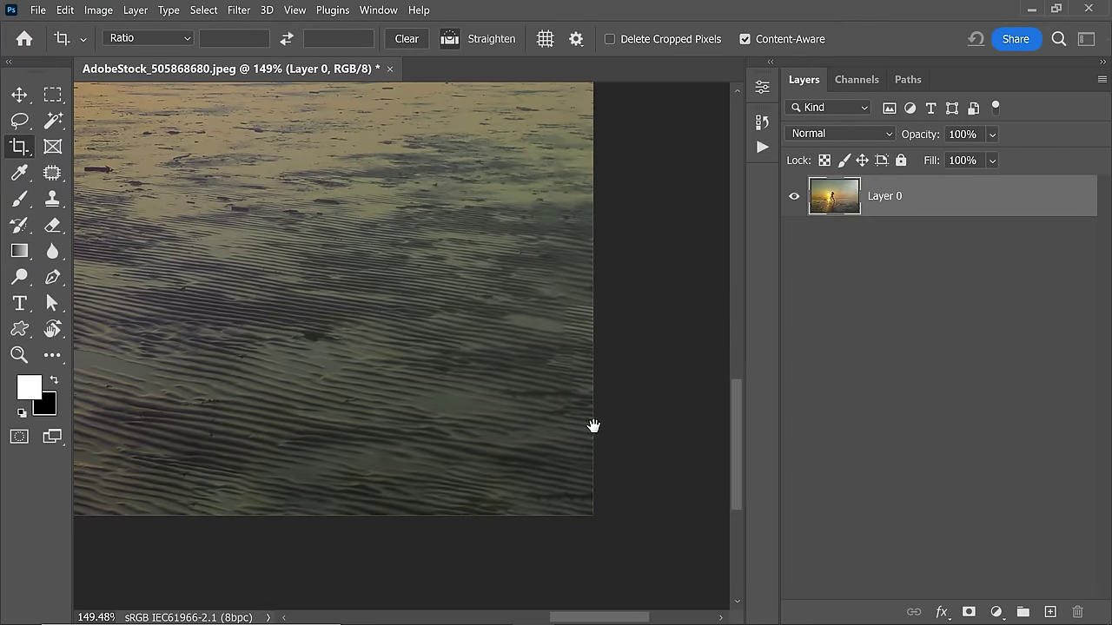
{"action": "left_click_drag", "start_coordinate": [590, 423], "coordinate": [605, 422]}
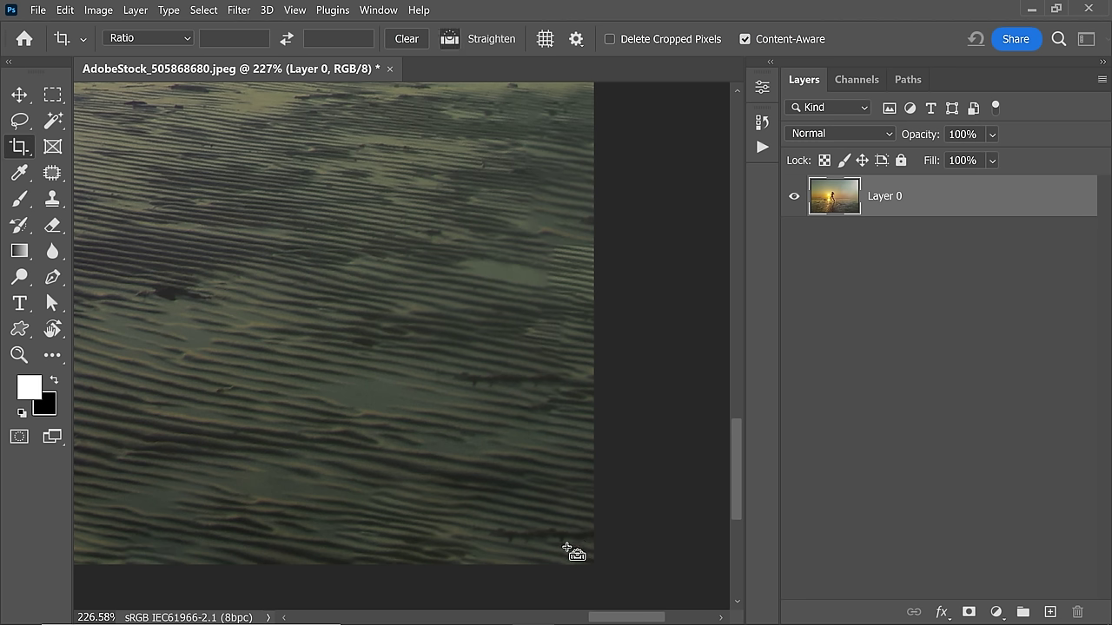
{"action": "left_click_drag", "start_coordinate": [527, 293], "coordinate": [471, 337]}
{"action": "scroll", "coordinate": [471, 337], "scroll_direction": "up", "scroll_amount": 1}
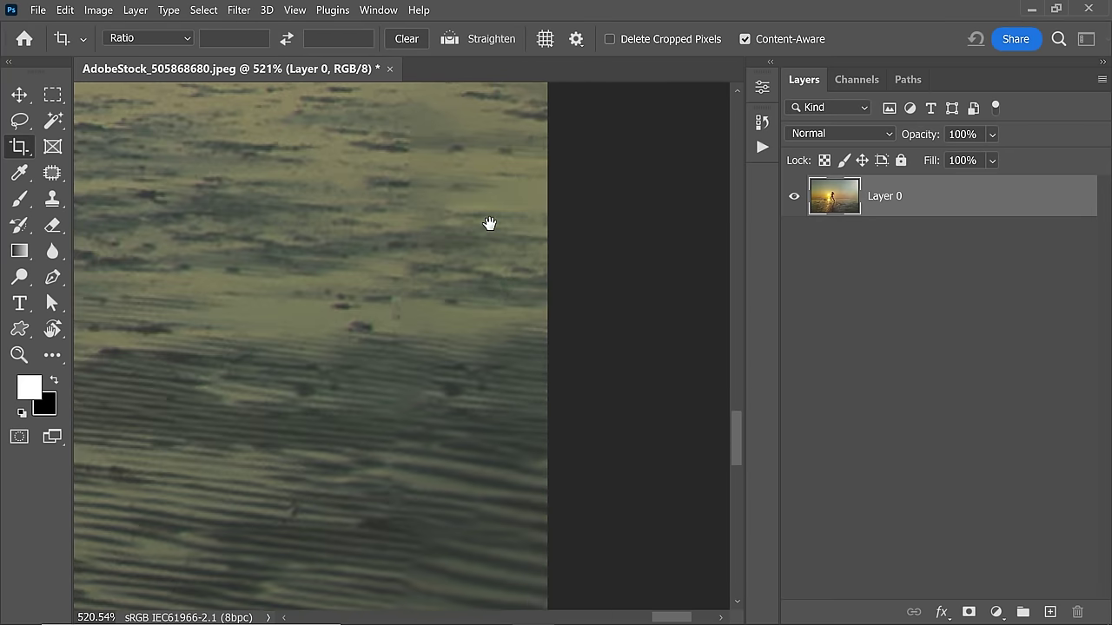
{"action": "scroll", "coordinate": [489, 223], "scroll_direction": "up", "scroll_amount": 2}
{"action": "scroll", "coordinate": [472, 471], "scroll_direction": "down", "scroll_amount": 3}
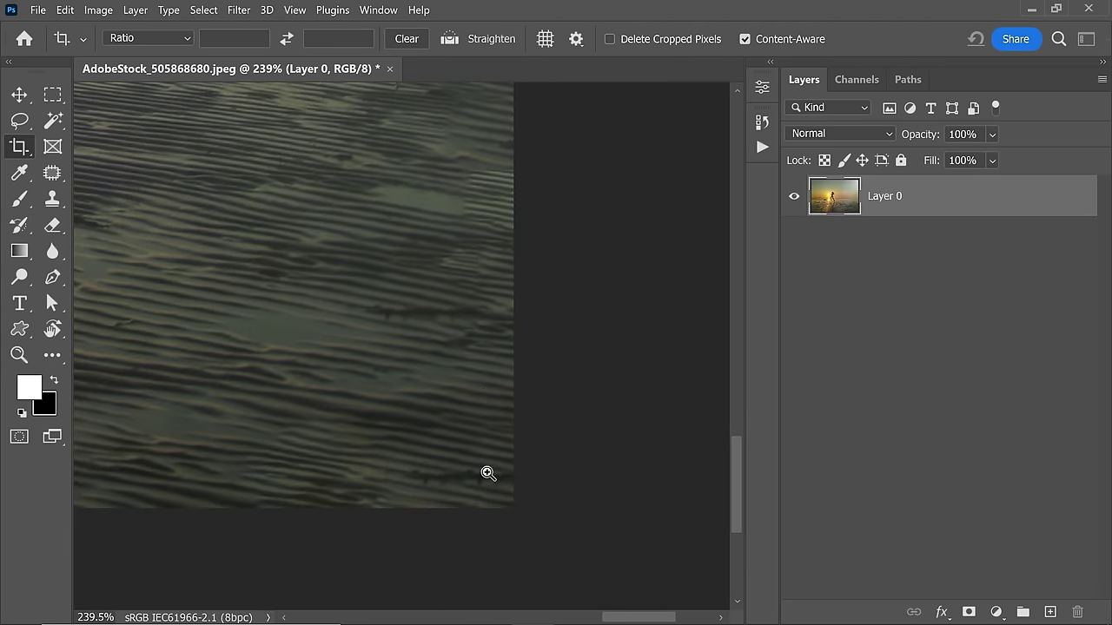
{"action": "scroll", "coordinate": [501, 466], "scroll_direction": "up", "scroll_amount": 2}
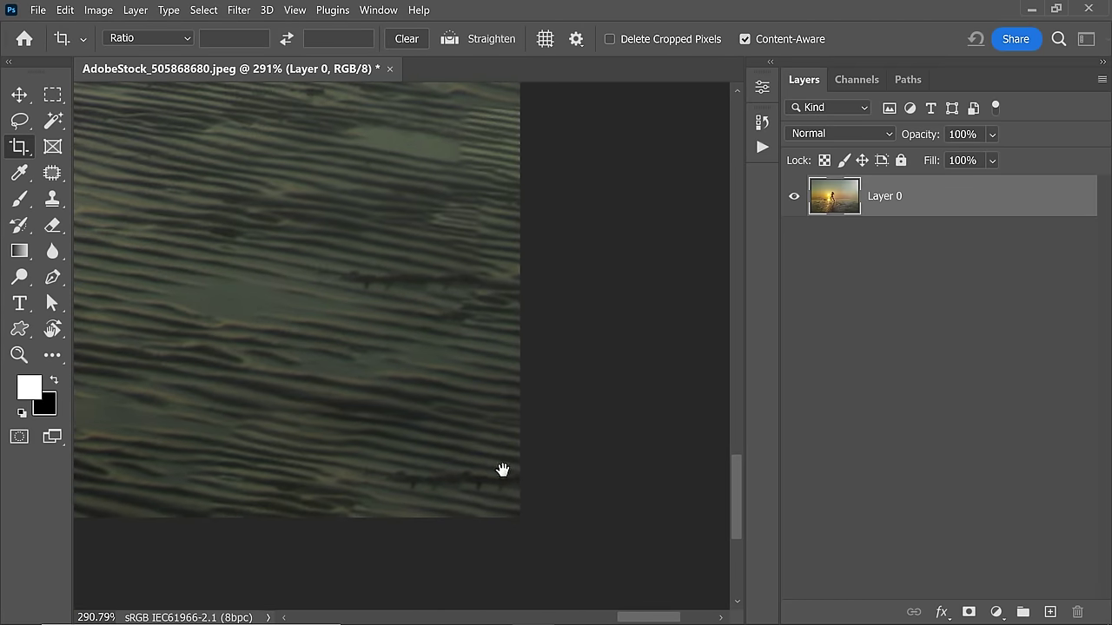
Step: Lasso the repeating ripples at the lower right and launch Edit > Content-Aware Fill
{"action": "left_click", "coordinate": [19, 122]}
{"action": "left_click", "coordinate": [106, 126]}
{"action": "left_click", "coordinate": [53, 94]}
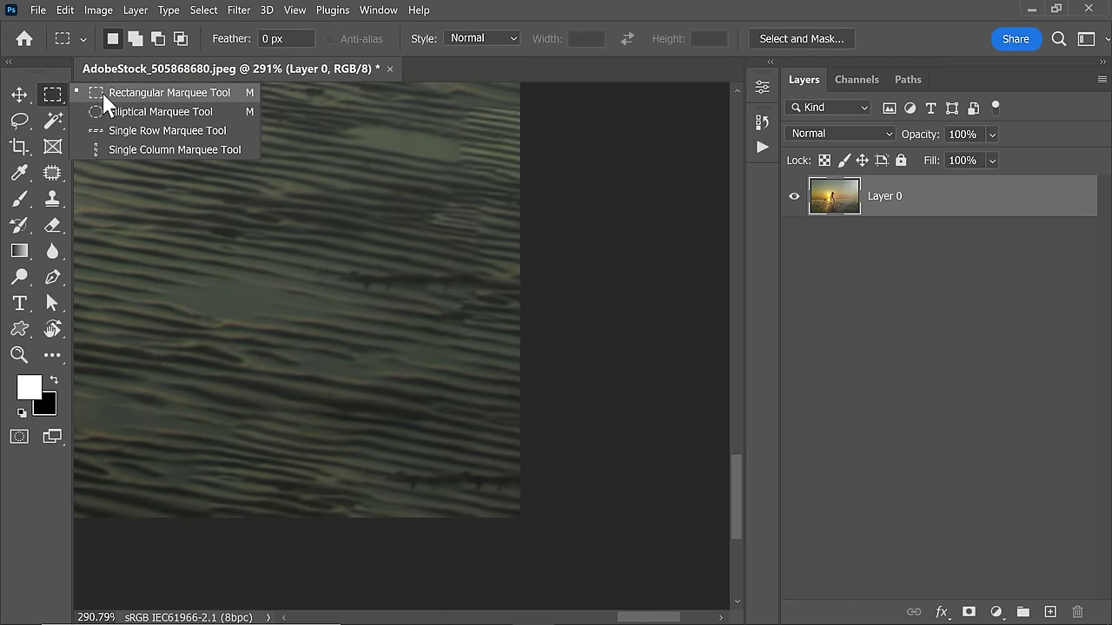
{"action": "left_click", "coordinate": [19, 126]}
{"action": "left_click", "coordinate": [19, 125]}
{"action": "left_click", "coordinate": [99, 114]}
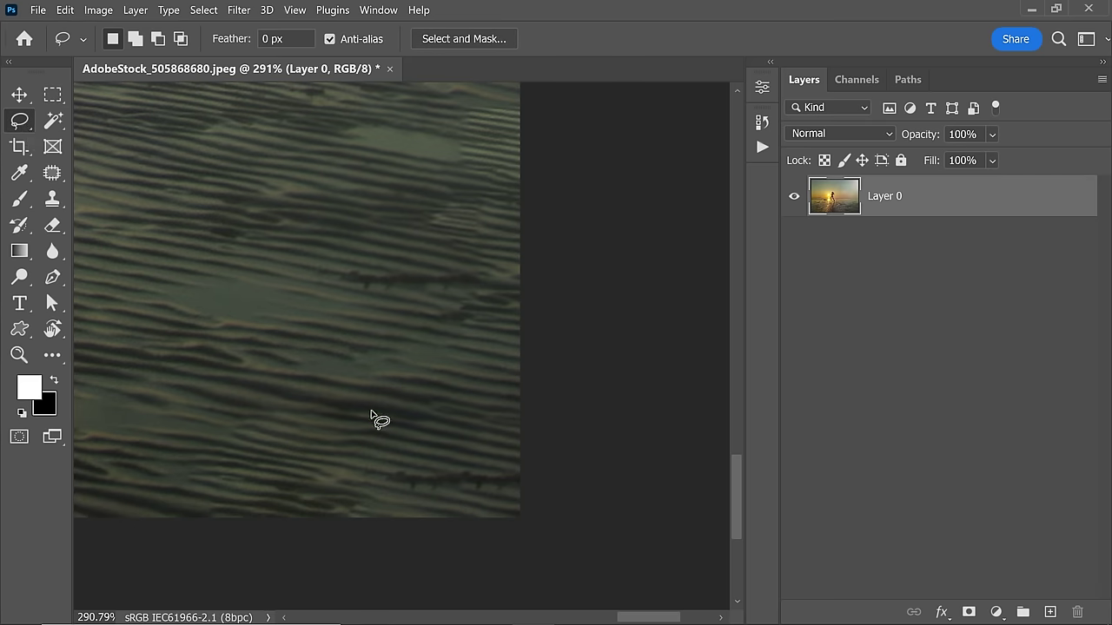
{"action": "mouse_move", "coordinate": [543, 456]}
{"action": "left_mouse_down"}
{"action": "mouse_move", "coordinate": [412, 438]}
{"action": "mouse_move", "coordinate": [287, 447]}
{"action": "mouse_move", "coordinate": [363, 494]}
{"action": "mouse_move", "coordinate": [521, 513]}
{"action": "left_mouse_up"}
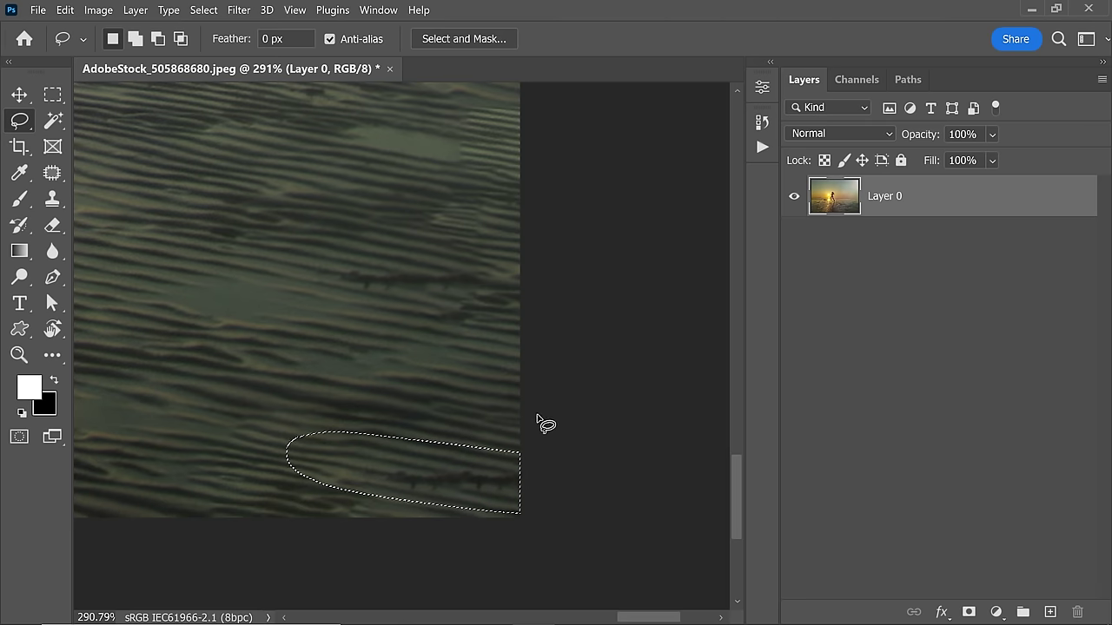
{"action": "left_click", "coordinate": [66, 12]}
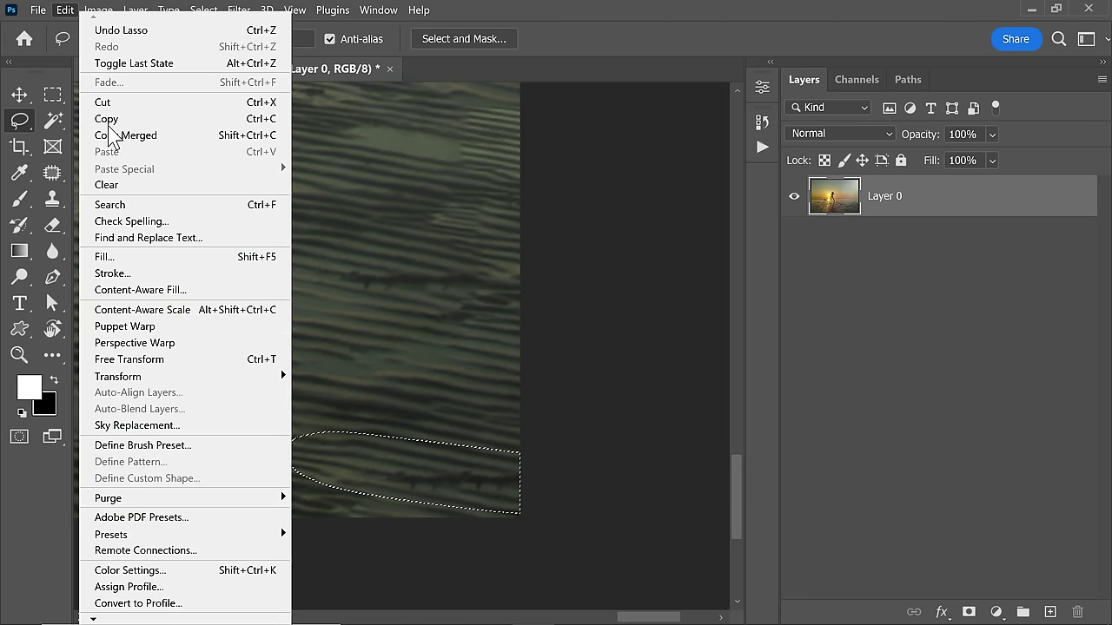
{"action": "left_click", "coordinate": [184, 292]}
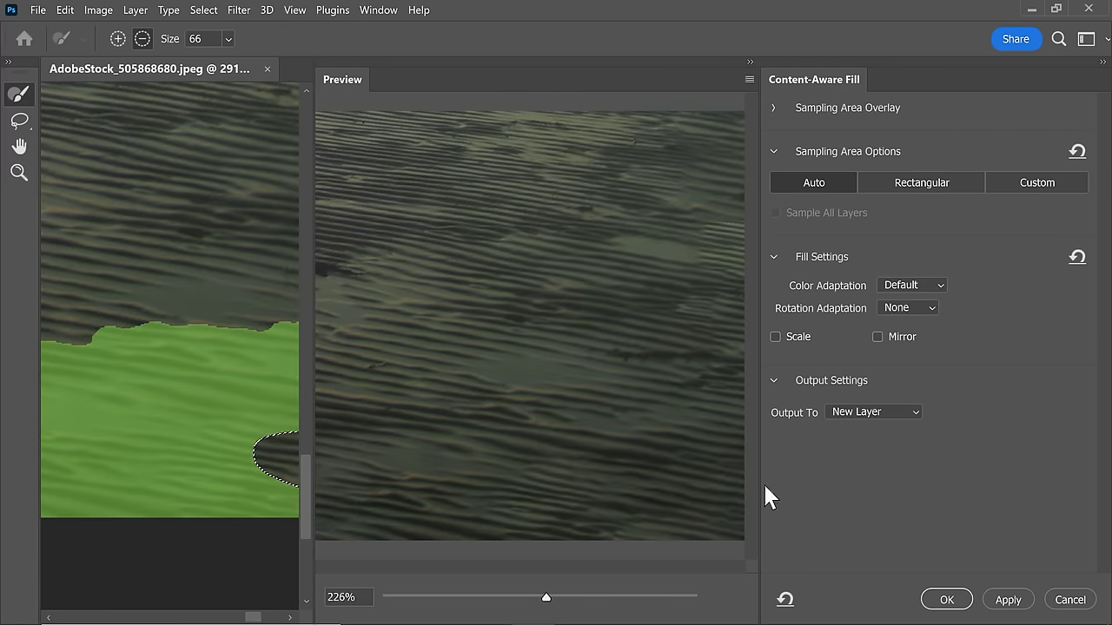
Step: Set the fill's Output To Current Layer and apply it with OK
{"action": "left_click", "coordinate": [888, 414]}
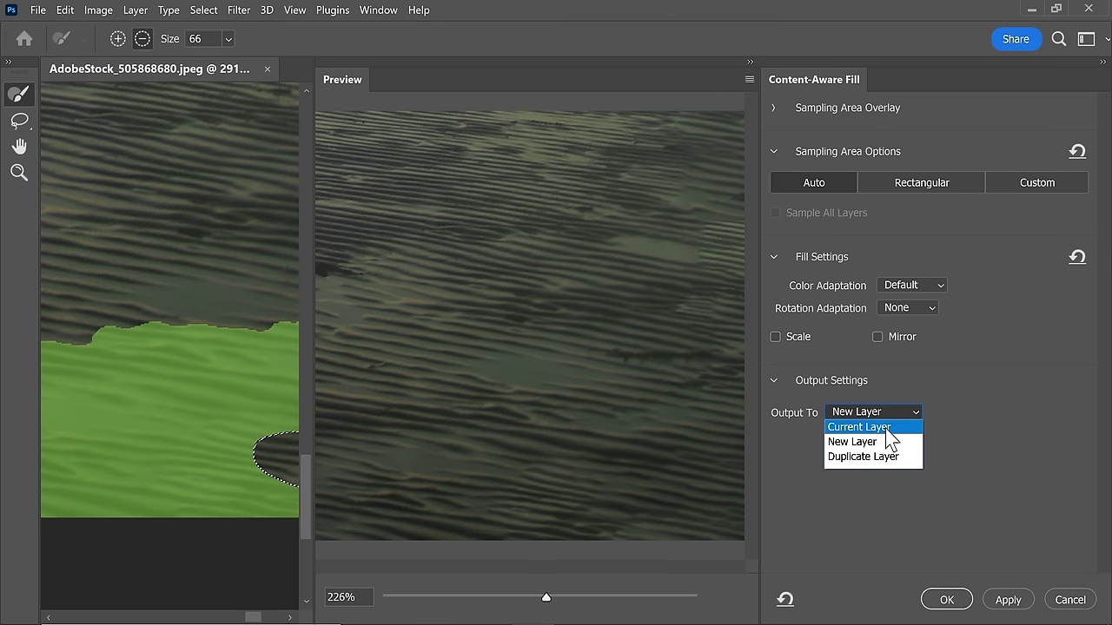
{"action": "left_click", "coordinate": [883, 431]}
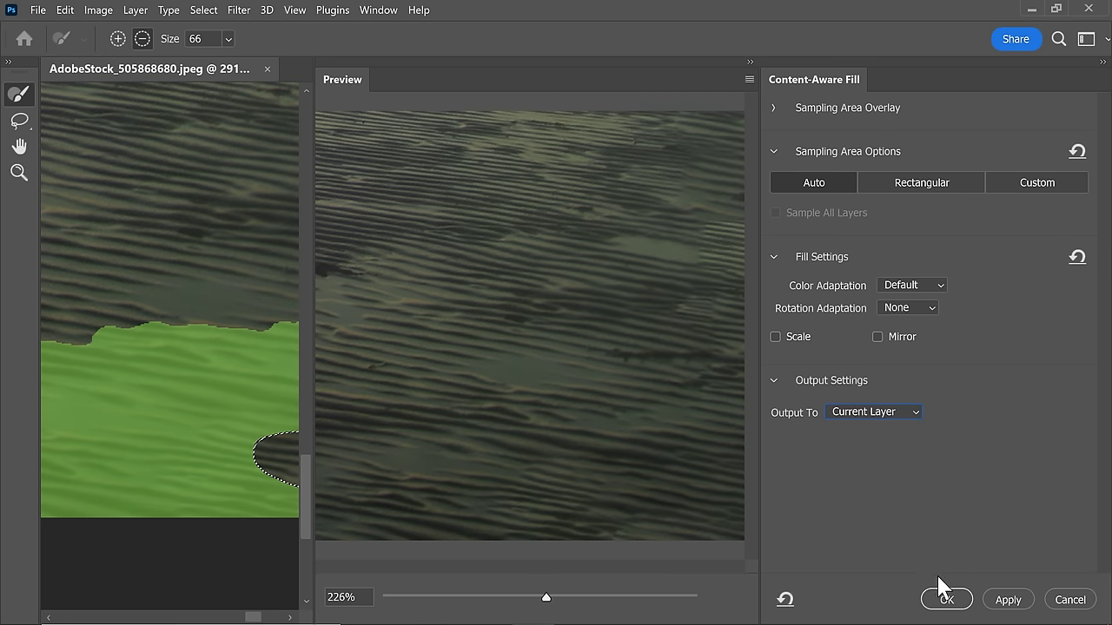
{"action": "left_click", "coordinate": [948, 599]}
{"action": "key", "text": "ctrl+d"}
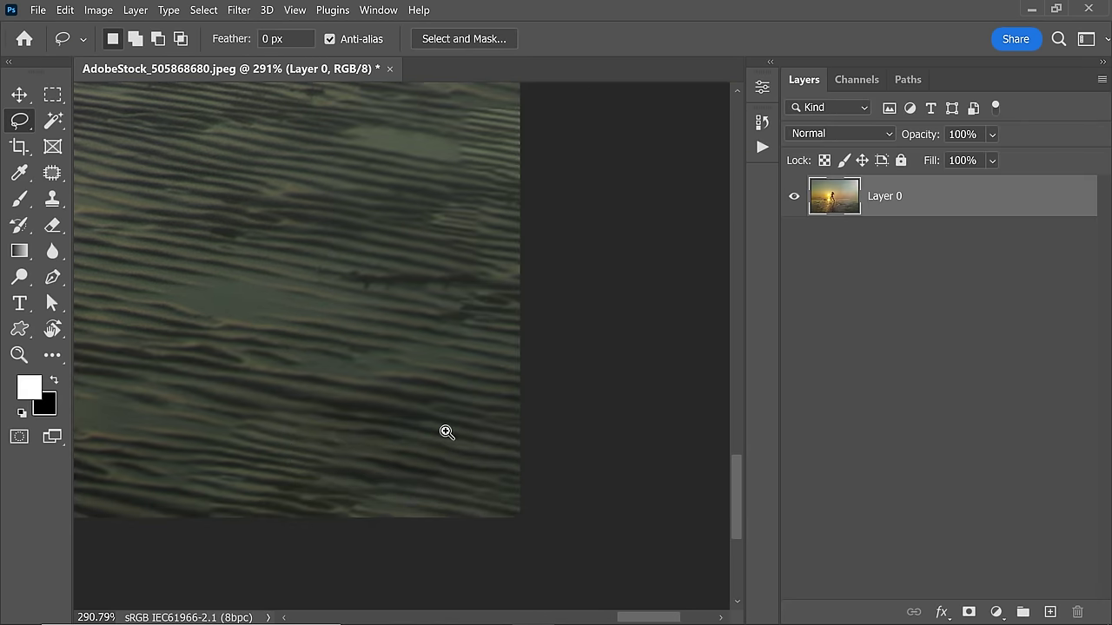
{"action": "scroll", "coordinate": [447, 429], "scroll_direction": "down", "scroll_amount": 3}
{"action": "scroll", "coordinate": [431, 410], "scroll_direction": "up", "scroll_amount": 4}
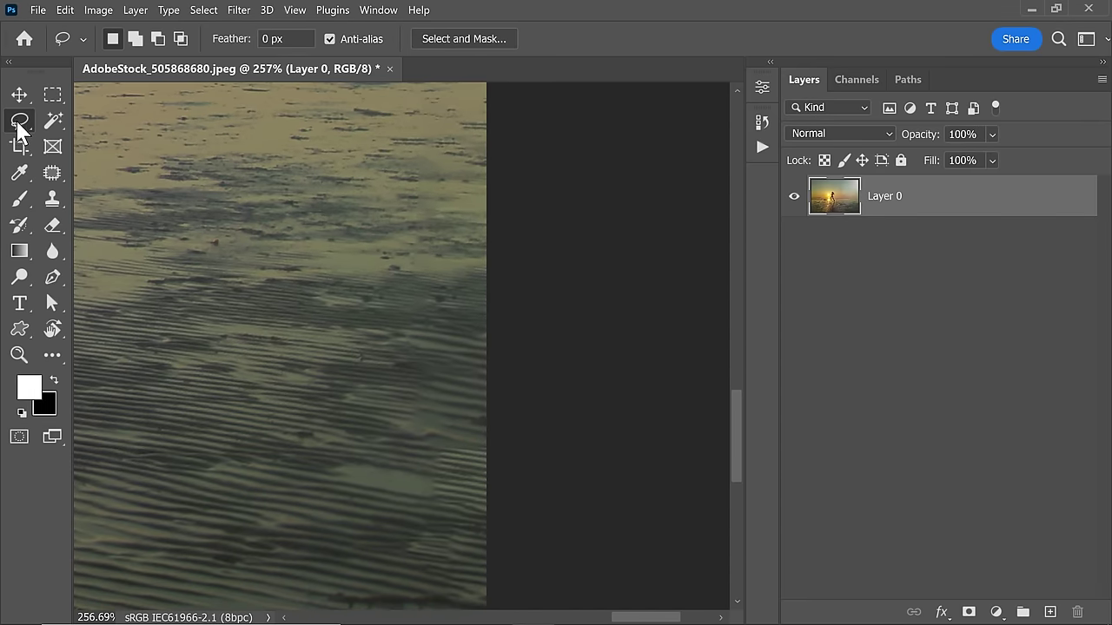
{"action": "mouse_move", "coordinate": [399, 139]}
{"action": "left_mouse_down"}
{"action": "mouse_move", "coordinate": [391, 226]}
{"action": "mouse_move", "coordinate": [414, 312]}
{"action": "left_mouse_up"}
{"action": "left_click", "coordinate": [391, 252]}
Step: Patch two repeated ripple areas on the right with sand from the left, then fit the photo on screen
{"action": "left_click_drag", "start_coordinate": [54, 184], "coordinate": [119, 208]}
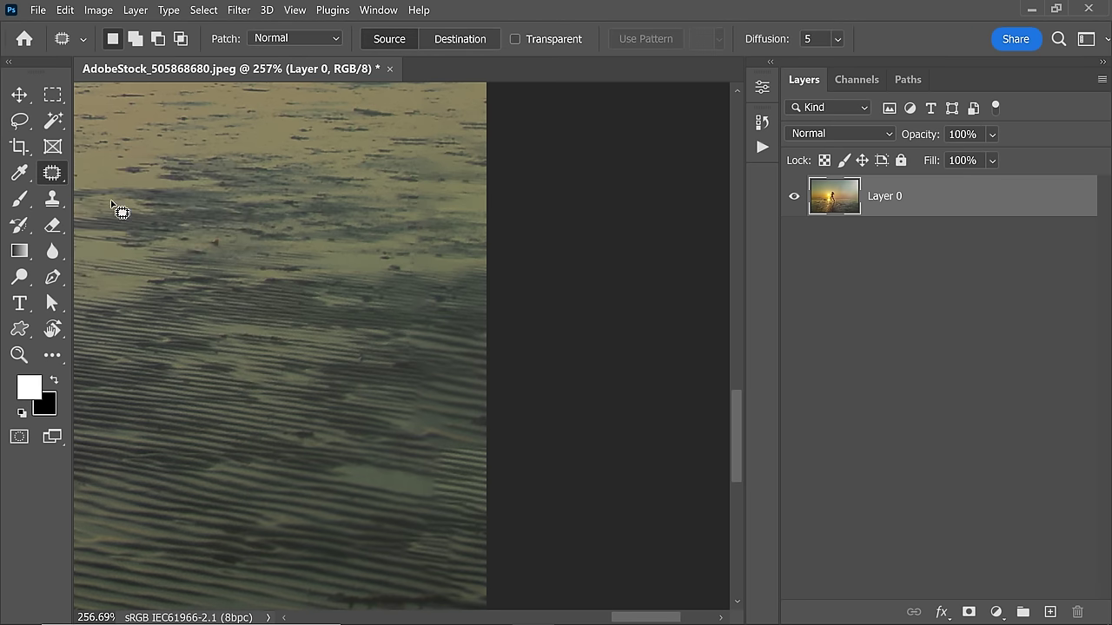
{"action": "mouse_move", "coordinate": [417, 132]}
{"action": "left_mouse_down"}
{"action": "mouse_move", "coordinate": [409, 218]}
{"action": "mouse_move", "coordinate": [433, 203]}
{"action": "mouse_move", "coordinate": [440, 178]}
{"action": "mouse_move", "coordinate": [420, 131]}
{"action": "left_mouse_up"}
{"action": "left_click_drag", "start_coordinate": [422, 174], "coordinate": [344, 174]}
{"action": "key", "text": "ctrl+d"}
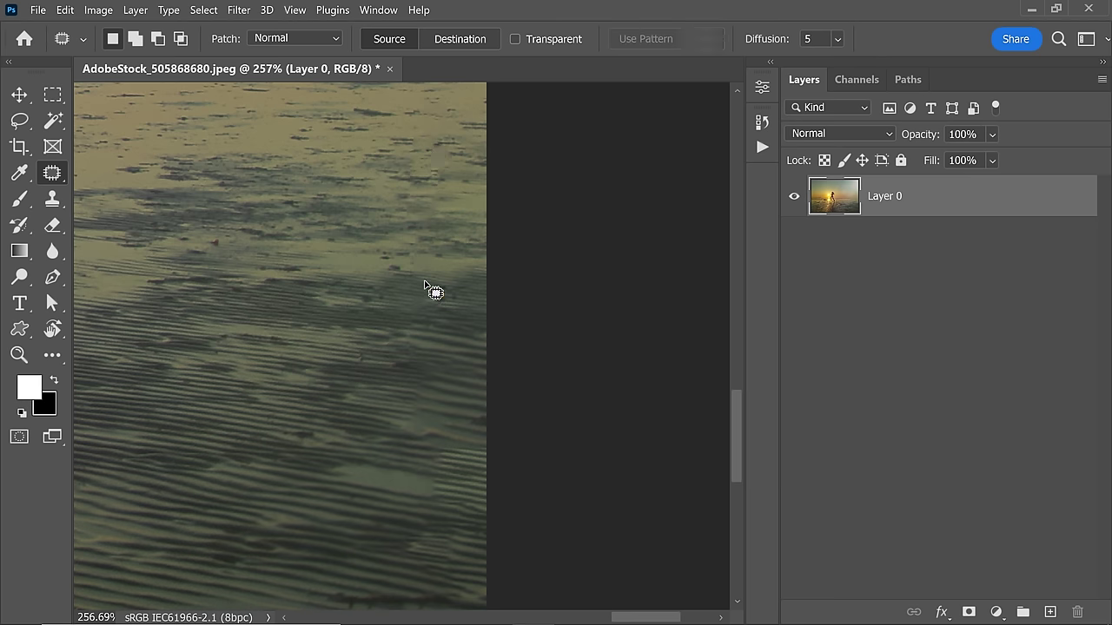
{"action": "mouse_move", "coordinate": [426, 279]}
{"action": "left_mouse_down"}
{"action": "mouse_move", "coordinate": [392, 292]}
{"action": "mouse_move", "coordinate": [416, 323]}
{"action": "mouse_move", "coordinate": [459, 313]}
{"action": "mouse_move", "coordinate": [410, 299]}
{"action": "mouse_move", "coordinate": [458, 296]}
{"action": "mouse_move", "coordinate": [449, 285]}
{"action": "mouse_move", "coordinate": [421, 278]}
{"action": "mouse_move", "coordinate": [374, 292]}
{"action": "left_mouse_up"}
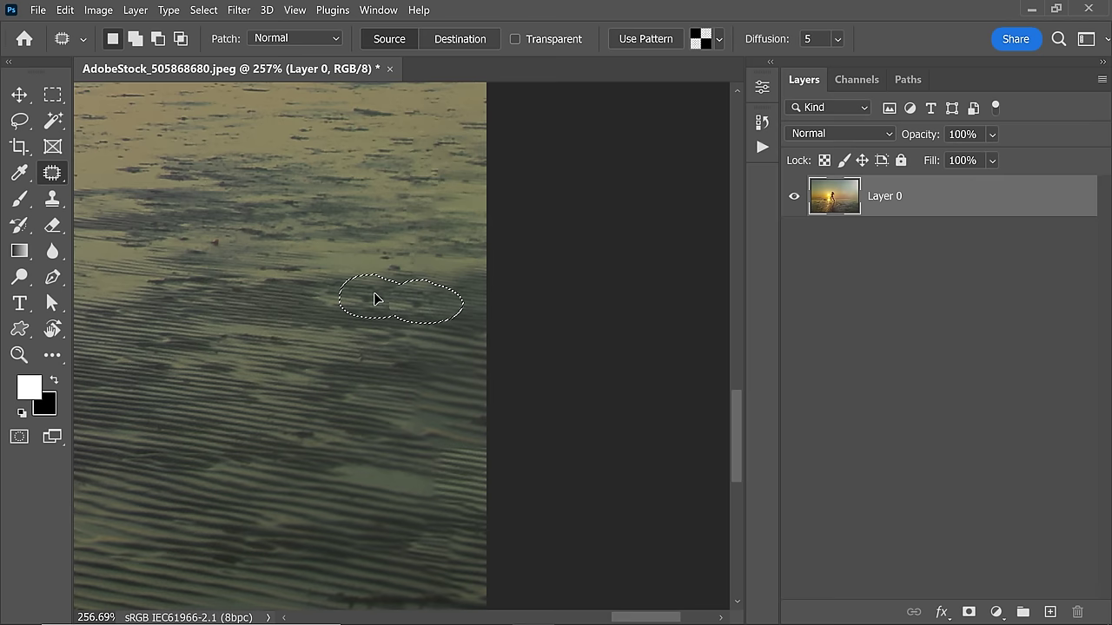
{"action": "key", "text": "ctrl+d"}
{"action": "scroll", "coordinate": [434, 356], "scroll_direction": "down", "scroll_amount": 1}
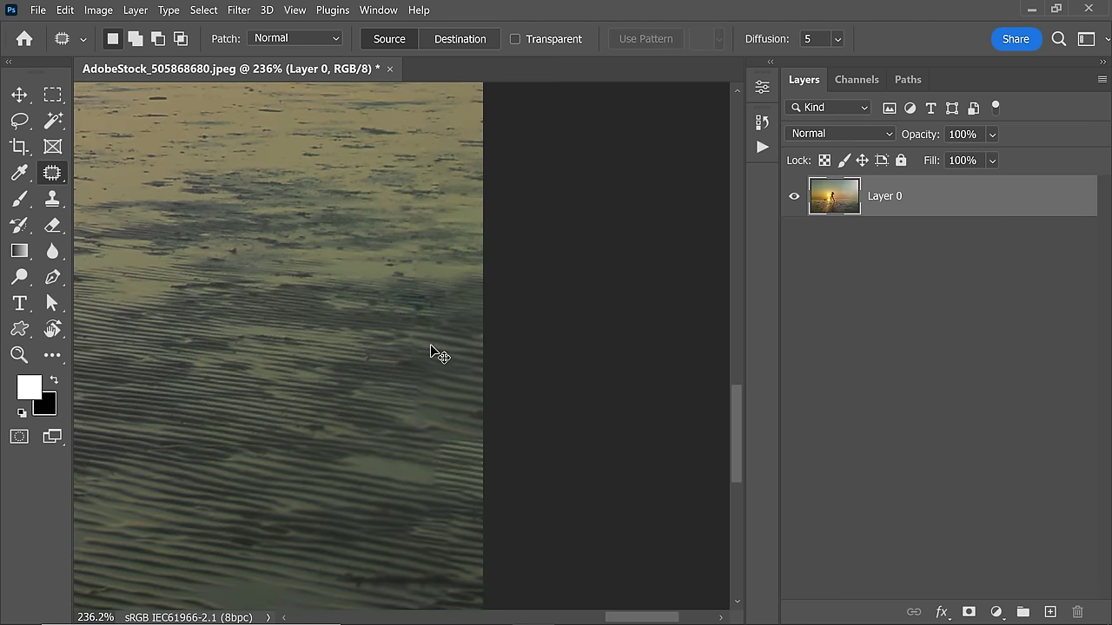
{"action": "key", "text": "ctrl+0"}
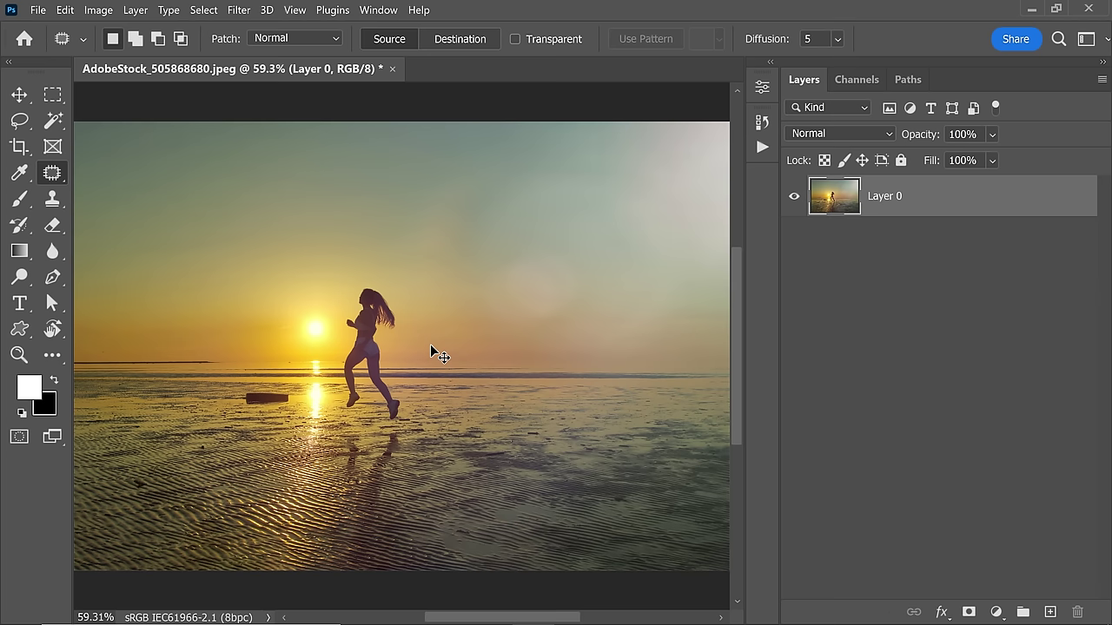
Step: Zoom out to 33% and switch to the Crop tool with C
{"action": "key", "text": "ctrl+minus"}
{"action": "key", "text": "ctrl+minus"}
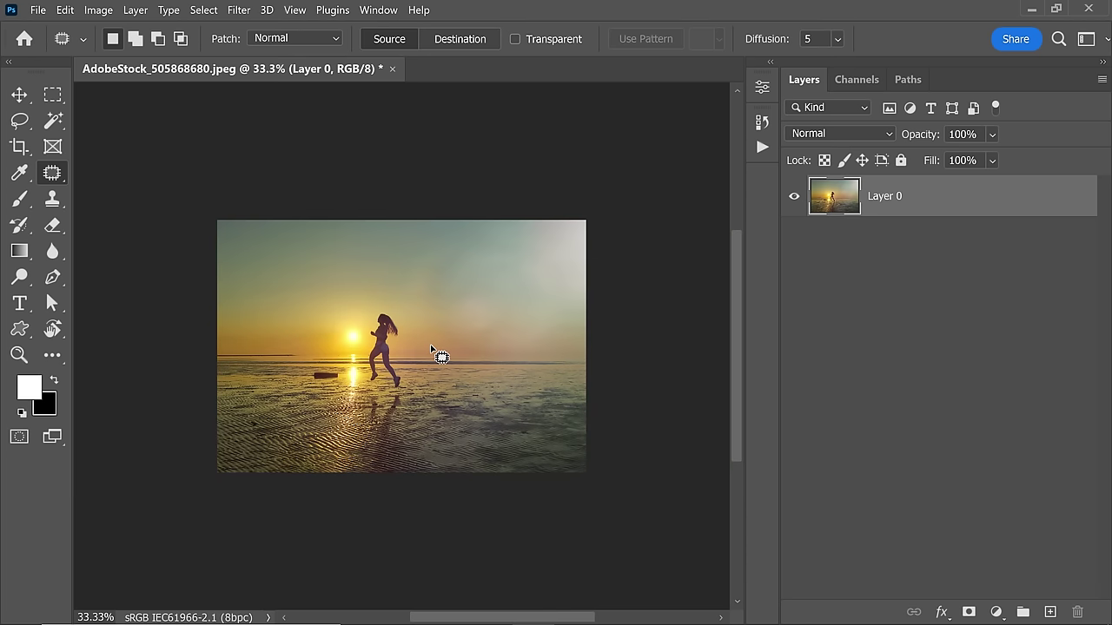
{"action": "key", "text": "c"}
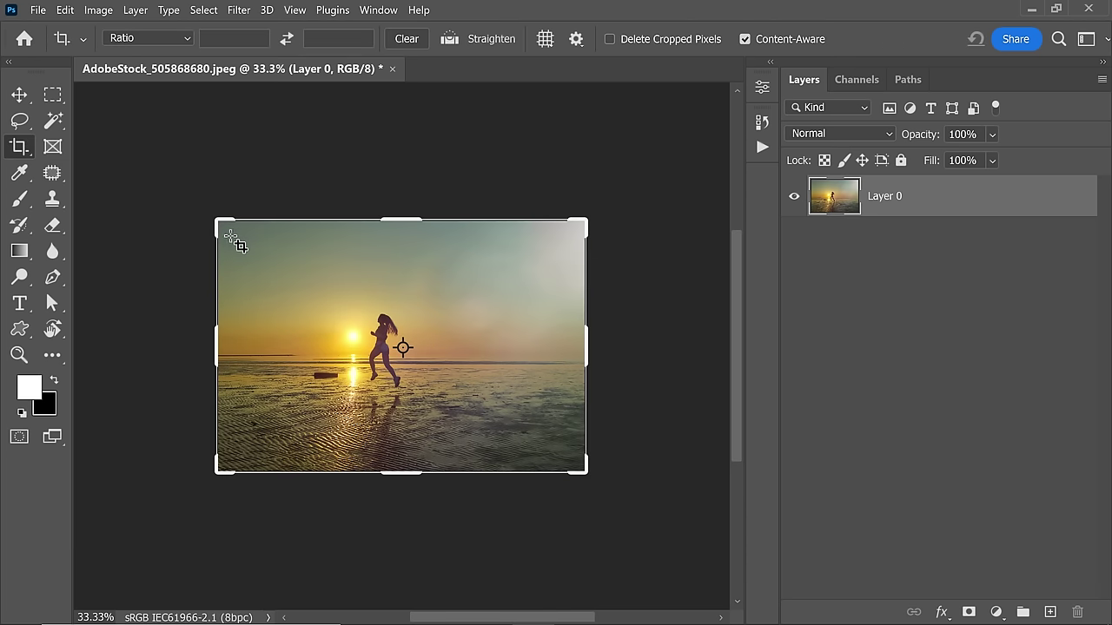
Step: Tick Delete Cropped Pixels and commit a panoramic crop trimming the top and bottom
{"action": "left_click", "coordinate": [611, 41]}
{"action": "left_click_drag", "start_coordinate": [402, 219], "coordinate": [404, 250]}
{"action": "left_click_drag", "start_coordinate": [395, 449], "coordinate": [404, 429]}
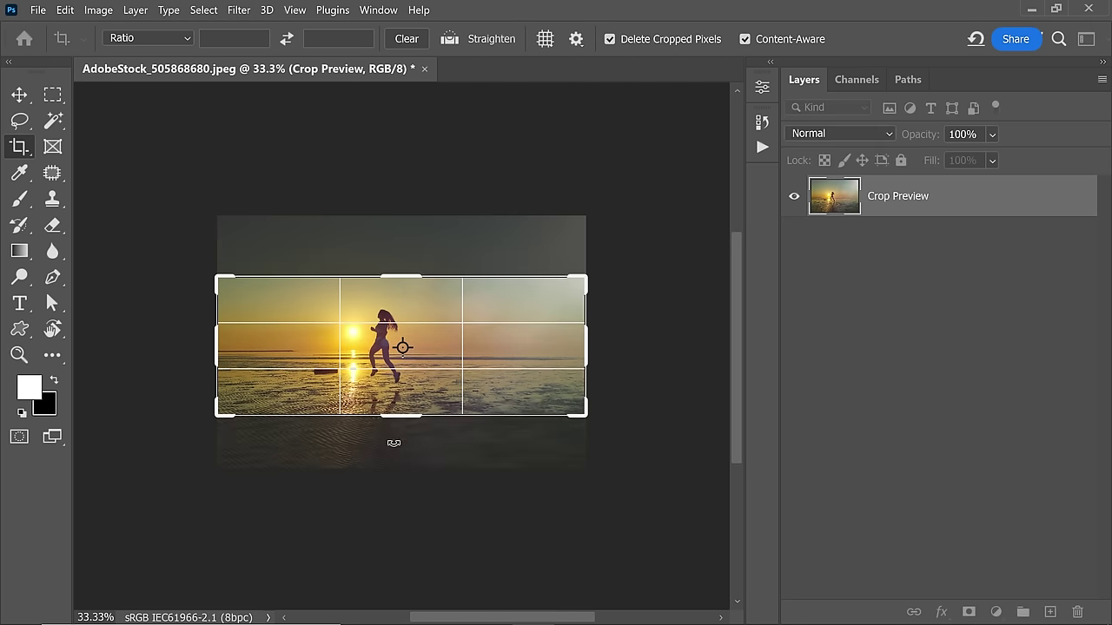
{"action": "key", "text": "Return"}
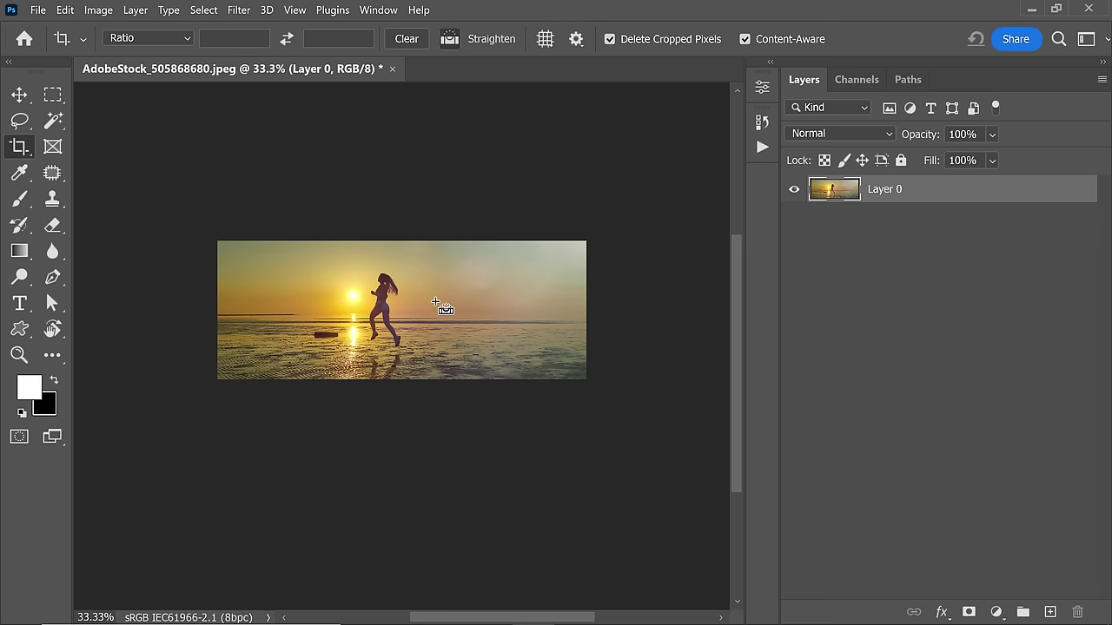
{"action": "key", "text": "ctrl+t"}
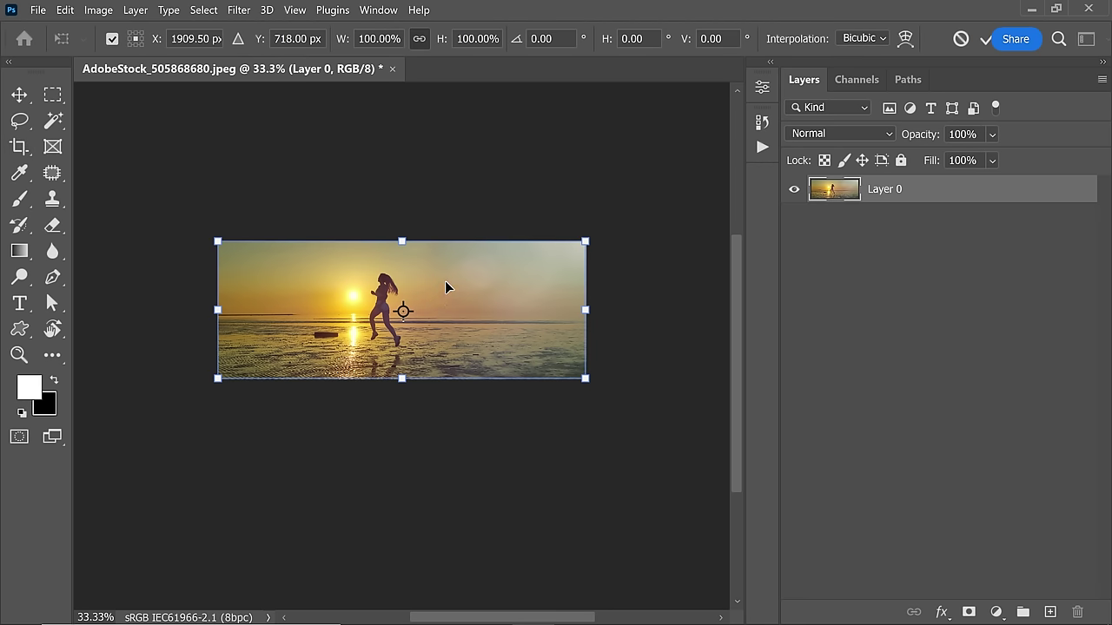
Step: Shift the image down, extend the crop upward to reveal empty space, then undo to the full photo
{"action": "left_click_drag", "start_coordinate": [446, 287], "coordinate": [447, 303]}
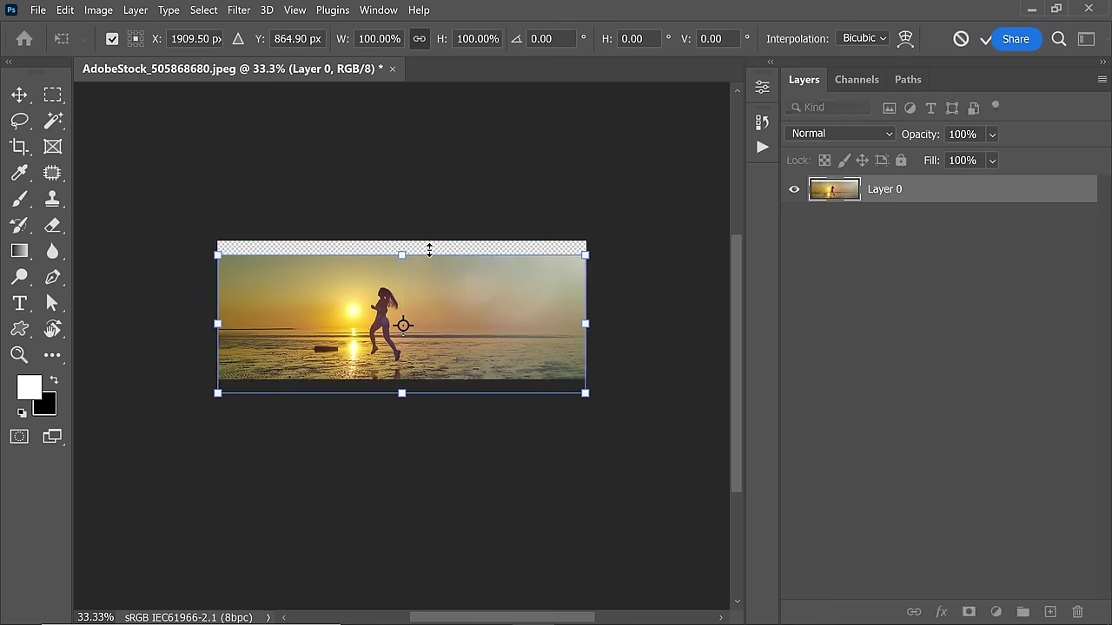
{"action": "key", "text": "Return"}
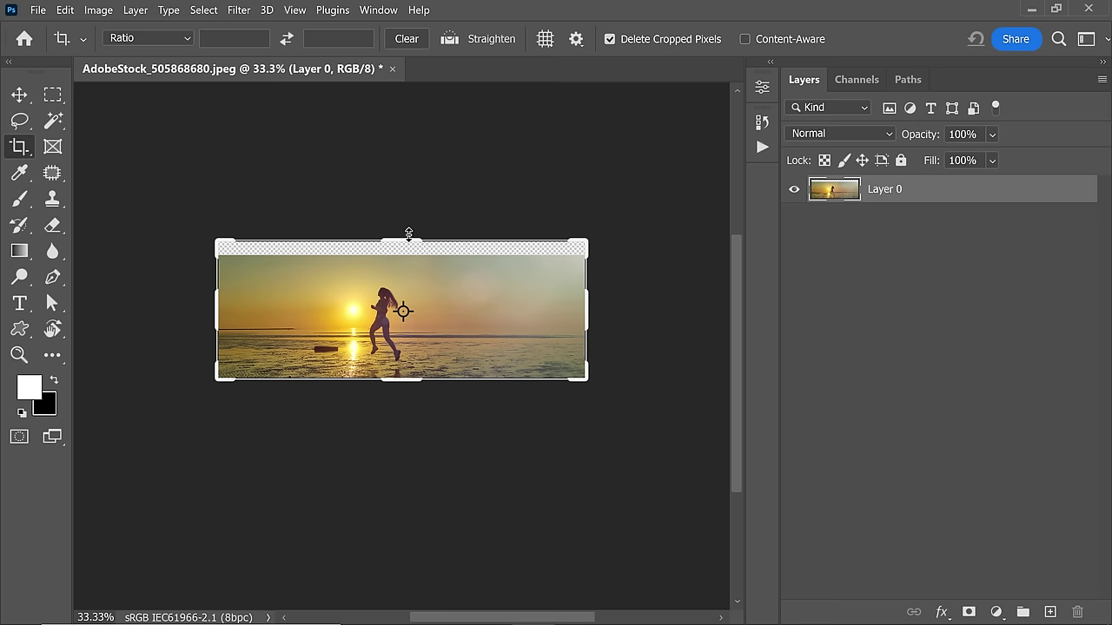
{"action": "left_click_drag", "start_coordinate": [408, 236], "coordinate": [408, 196]}
{"action": "key", "text": "Return"}
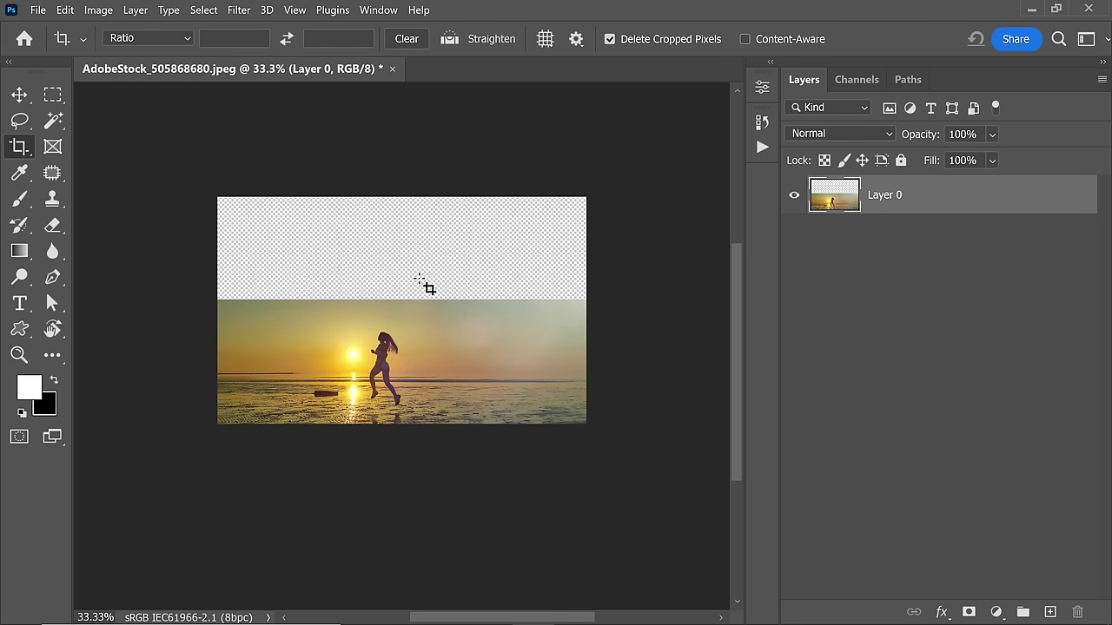
{"action": "key", "text": "ctrl"}
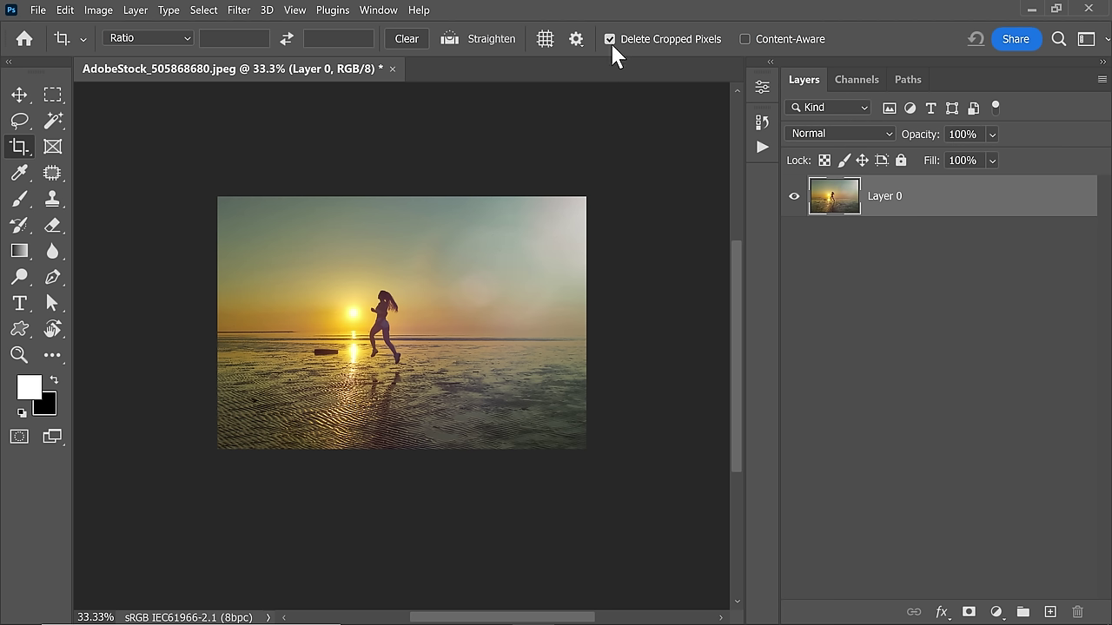
Step: With Delete Cropped Pixels off, crop the photo's top and bottom to a panorama
{"action": "left_click", "coordinate": [610, 39]}
{"action": "left_click", "coordinate": [374, 297]}
{"action": "left_click_drag", "start_coordinate": [404, 198], "coordinate": [404, 235]}
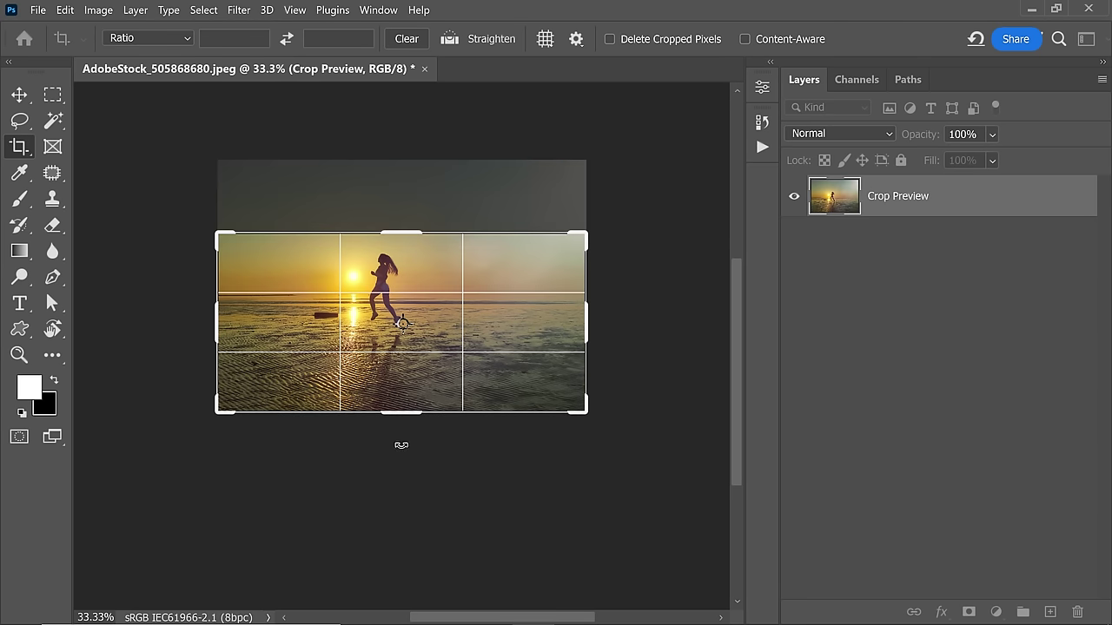
{"action": "left_click_drag", "start_coordinate": [402, 409], "coordinate": [404, 392]}
{"action": "key", "text": "Return"}
Step: Reopen the crop and extend it back over the sky and sand, to 2382 px high
{"action": "left_click", "coordinate": [407, 325]}
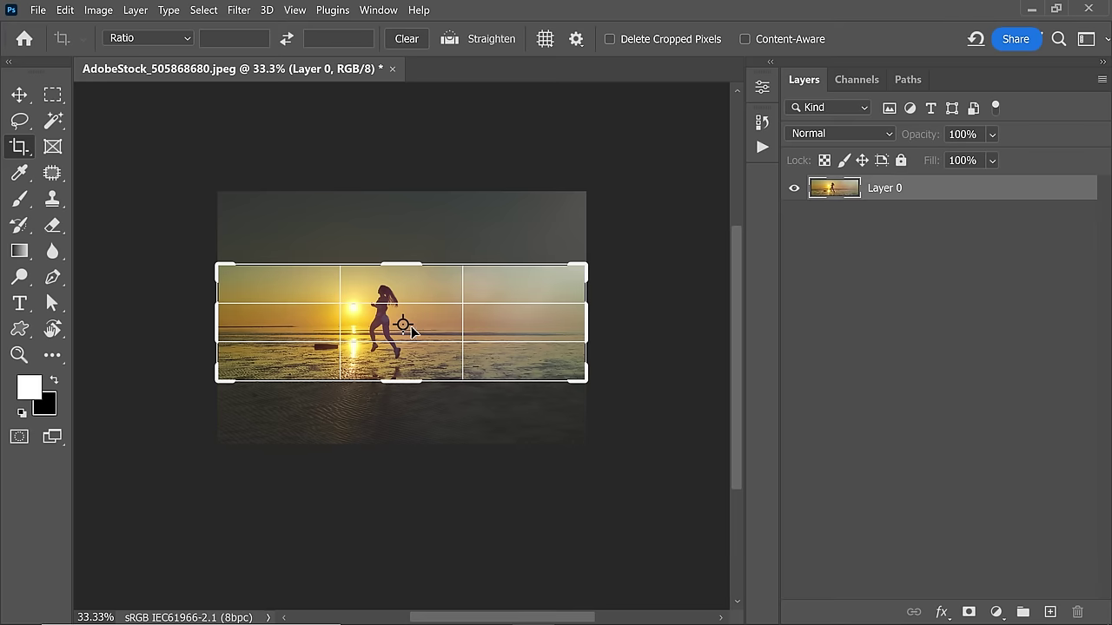
{"action": "left_click_drag", "start_coordinate": [401, 266], "coordinate": [401, 236]}
{"action": "left_click_drag", "start_coordinate": [402, 408], "coordinate": [397, 439]}
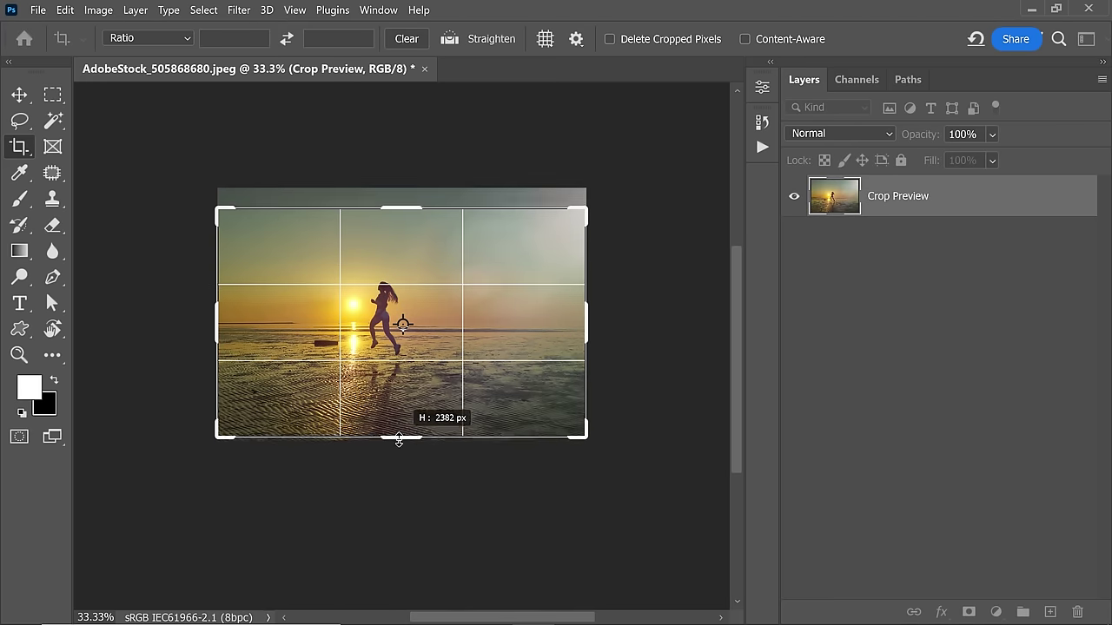
{"action": "key", "text": "Return"}
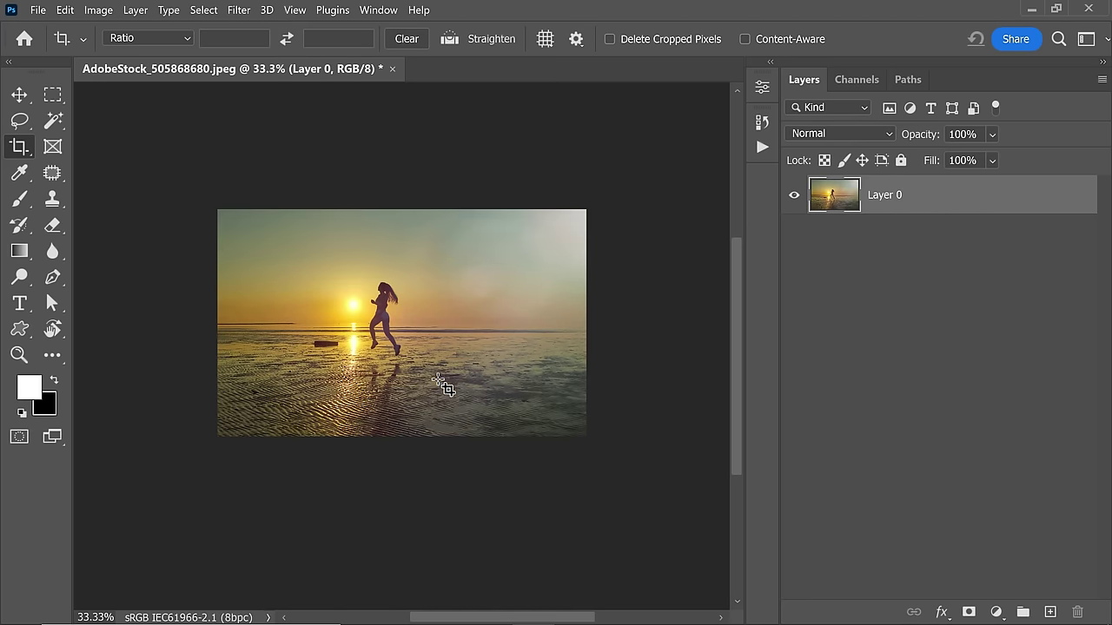